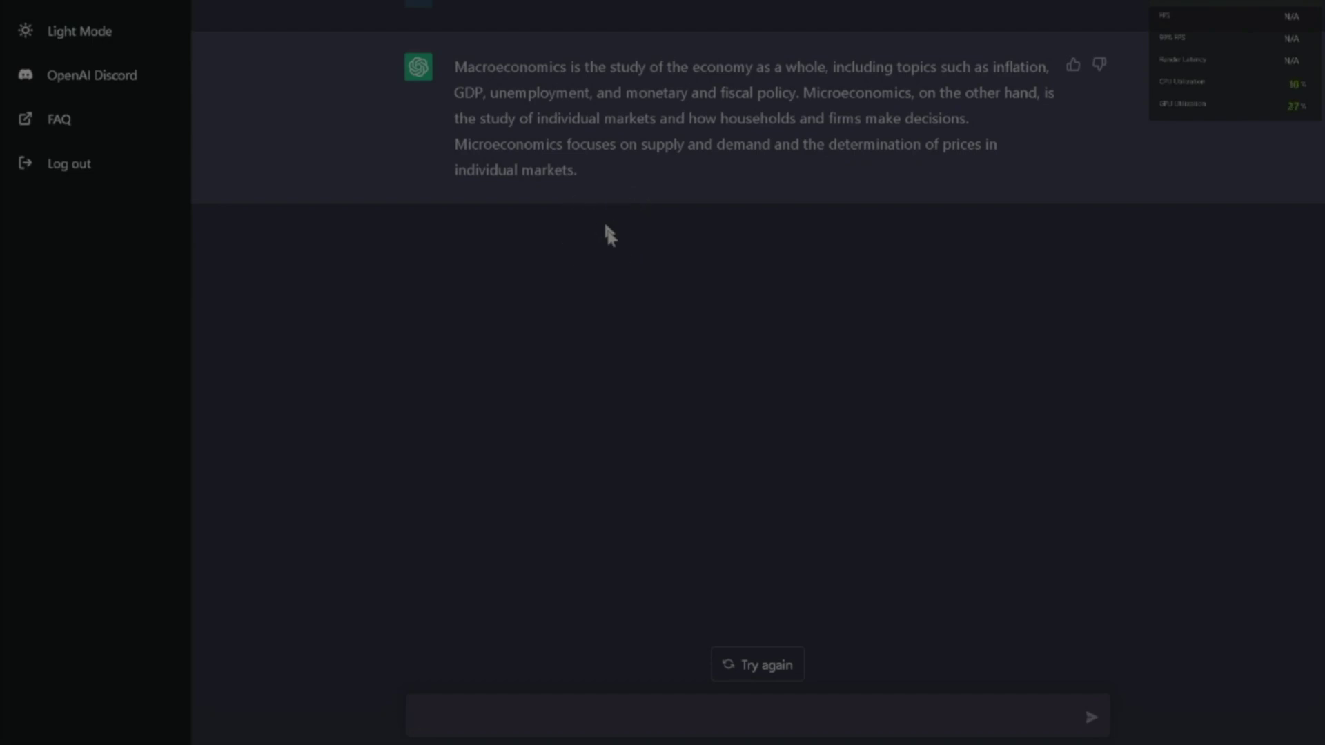
Step: Ask ChatGPT "What is phase difference in waves?" and get its explanation
left_click(605, 228)
type("What is phase difference in waves?")
key("Return")
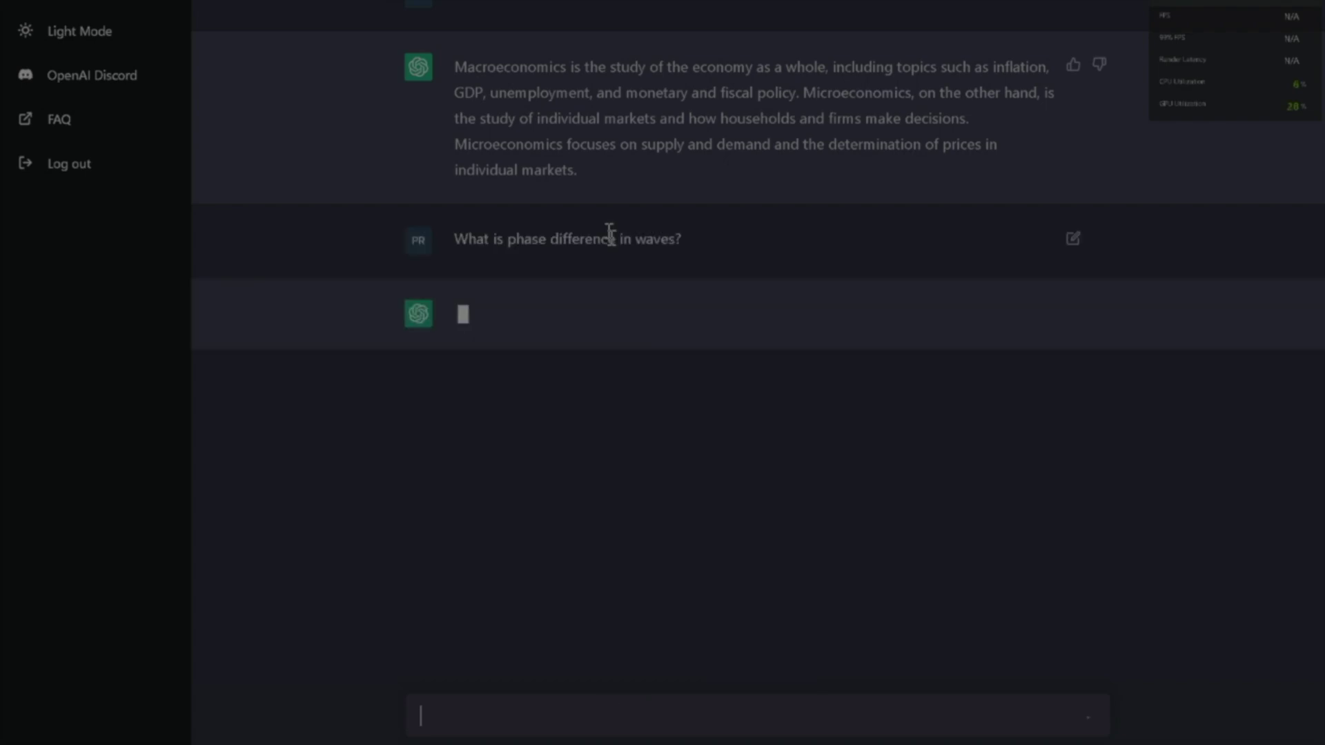
key("shift+Tab")
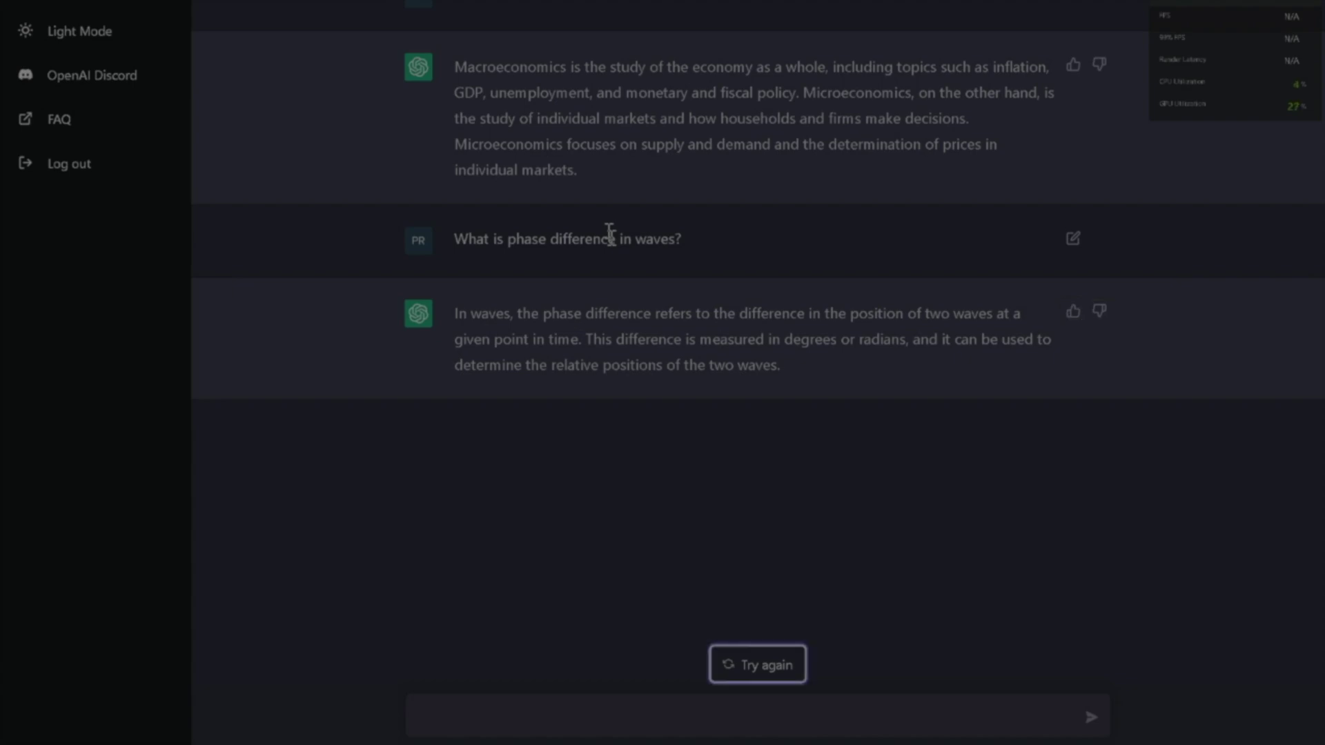
Step: Request a Winnie the Pooh story and scroll up to read the beehive tale
type("Write a story on")
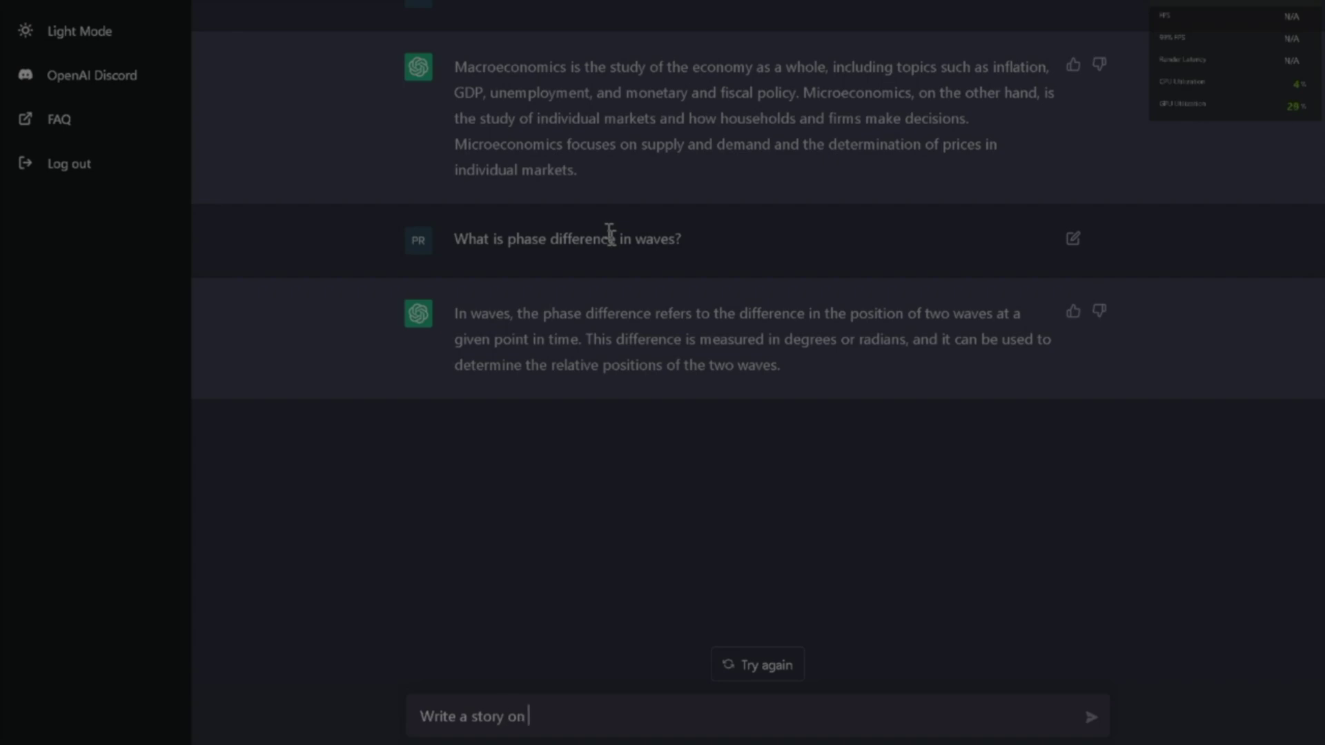
type(" winnien")
type("he pooh.")
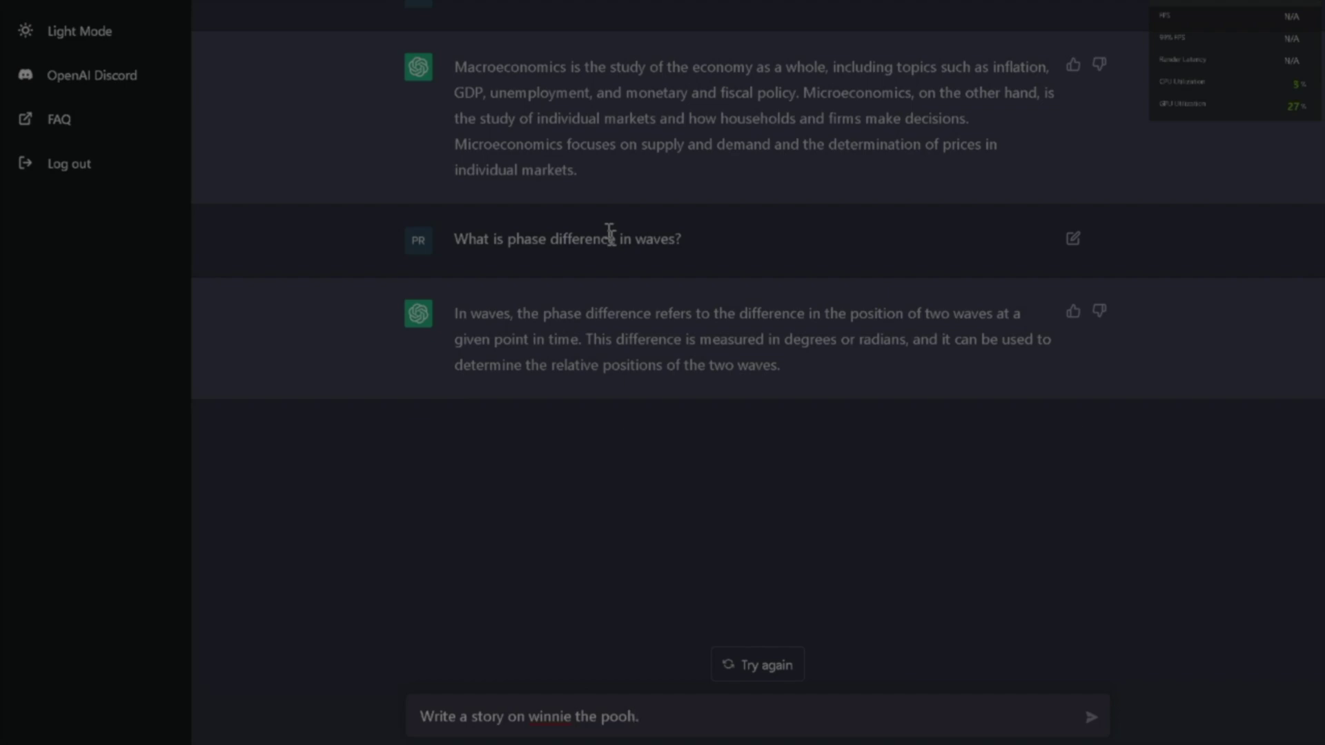
key("Return")
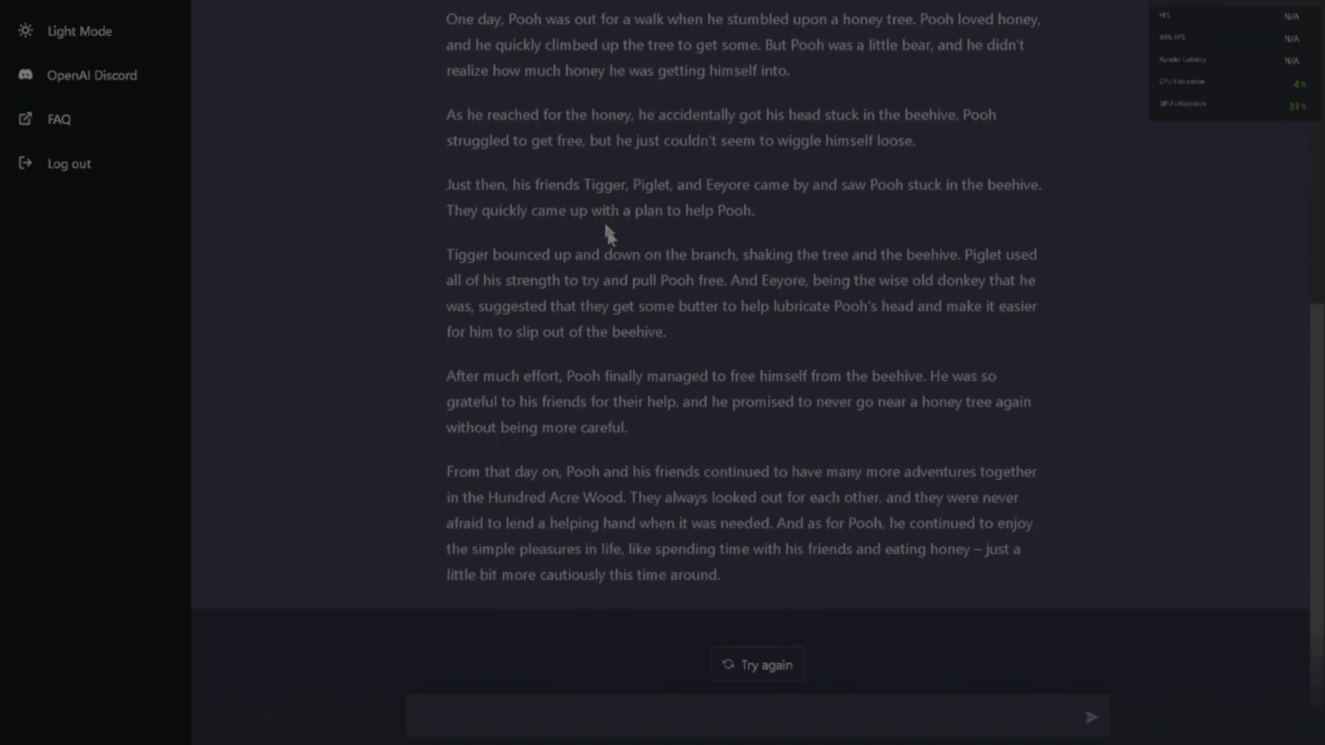
scroll(609, 235, "up", 6)
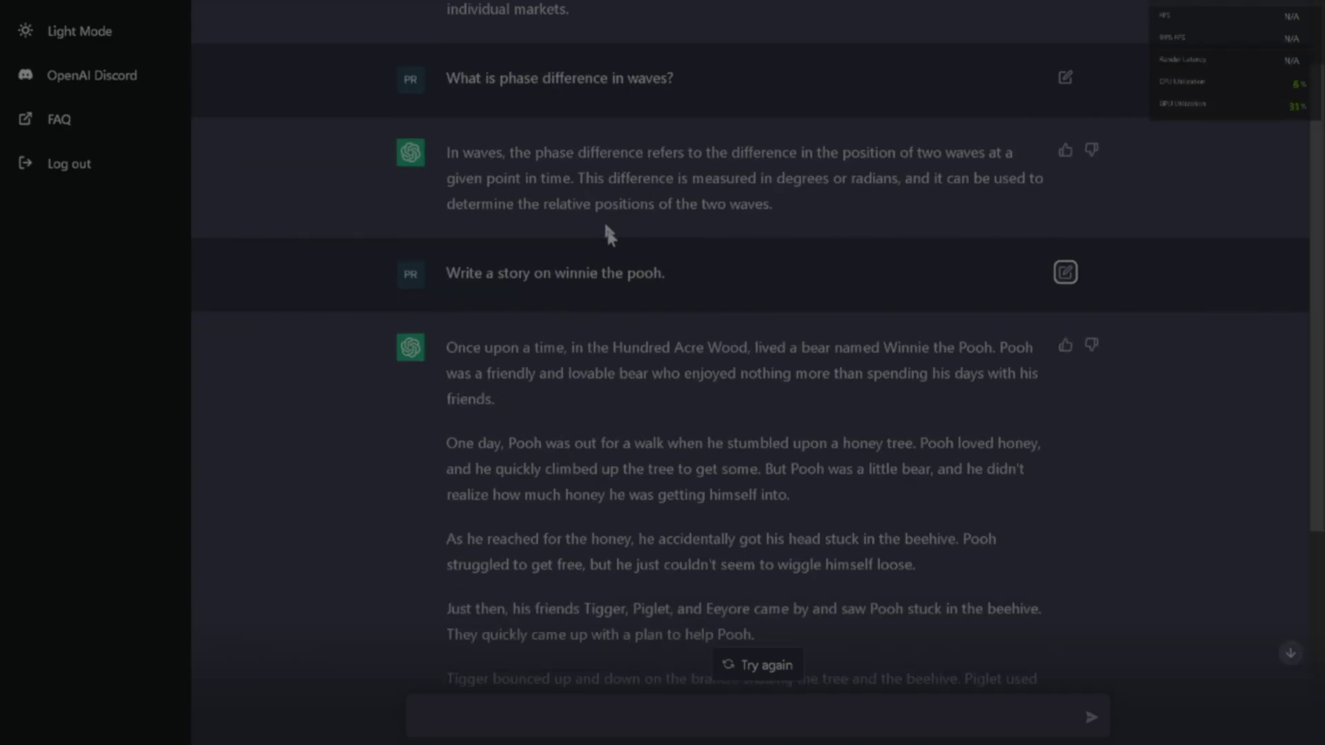
key("Tab")
key("Tab")
Step: Request a short story about a pigeon on a railing watching a crow play with a cat
type("Write a sto")
type("hort")
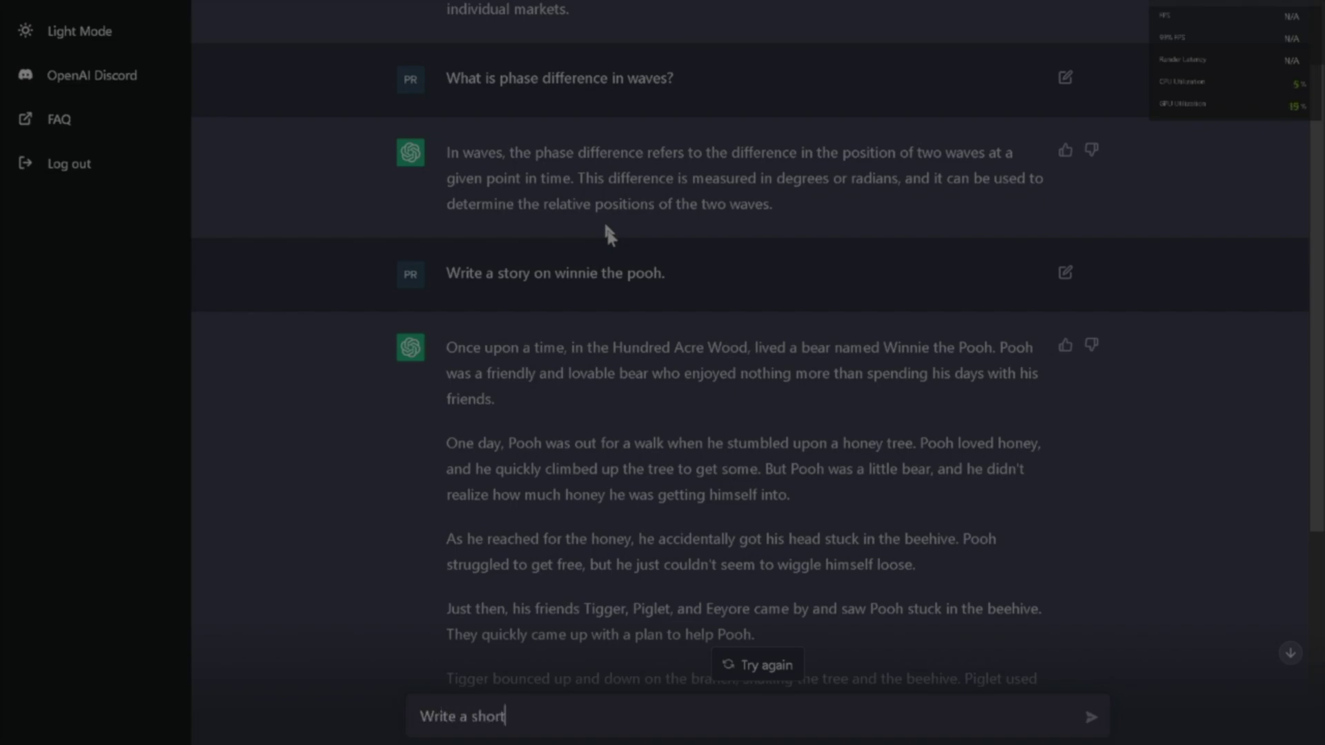
type(" story about a pige")
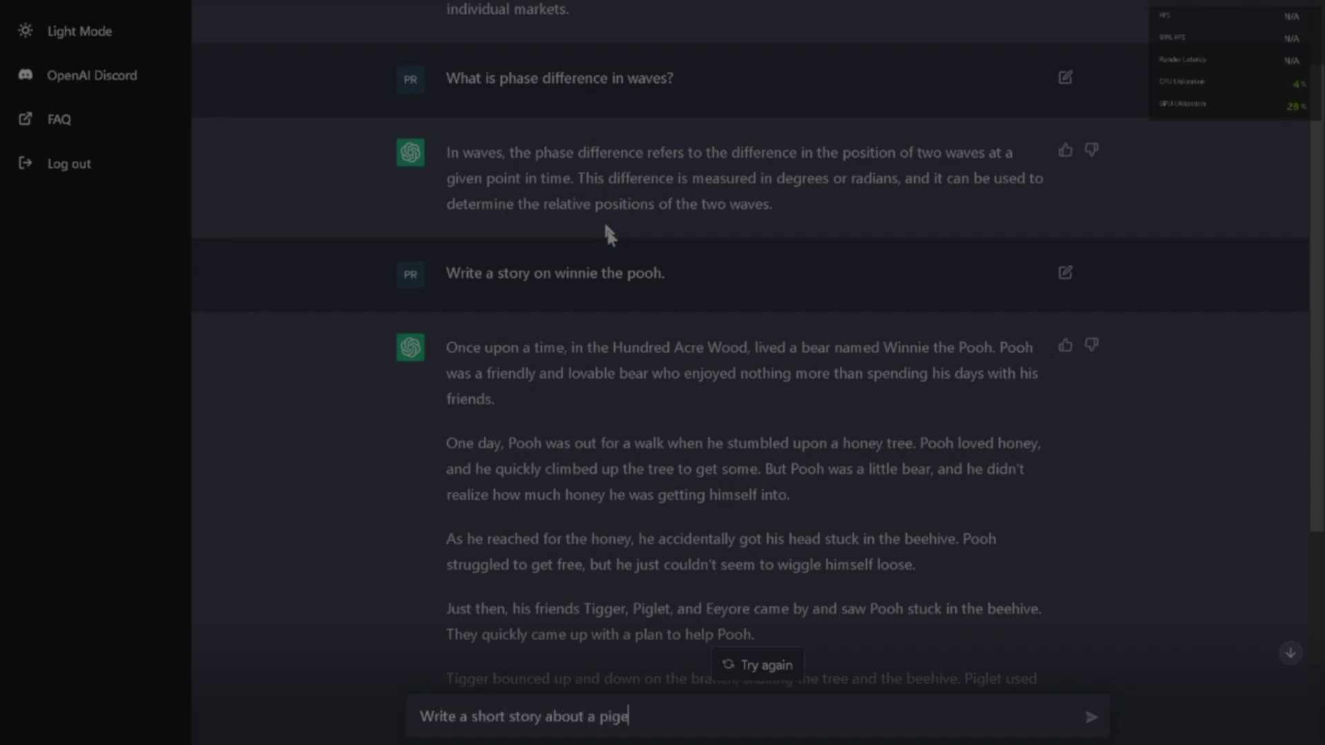
type("on sitting on a railing looki")
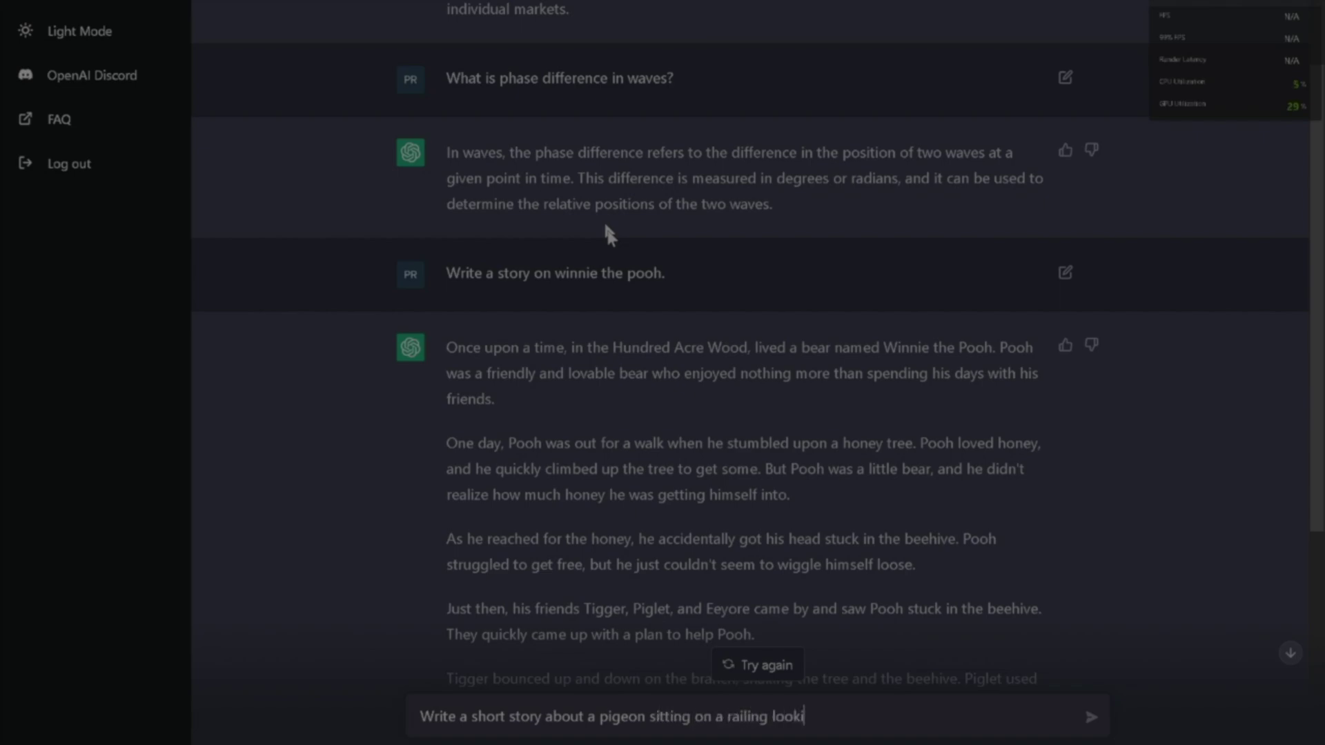
type("ng at a crow that is playing with a cat.")
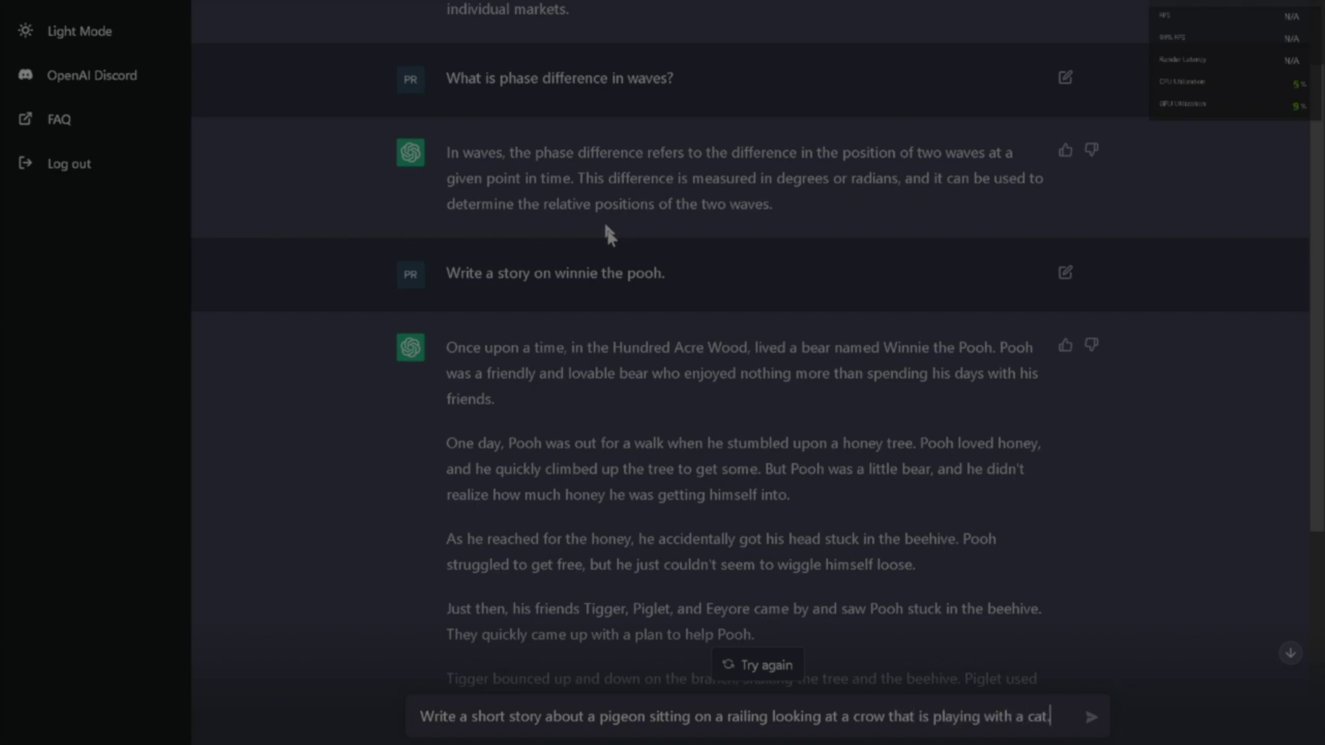
key("Return")
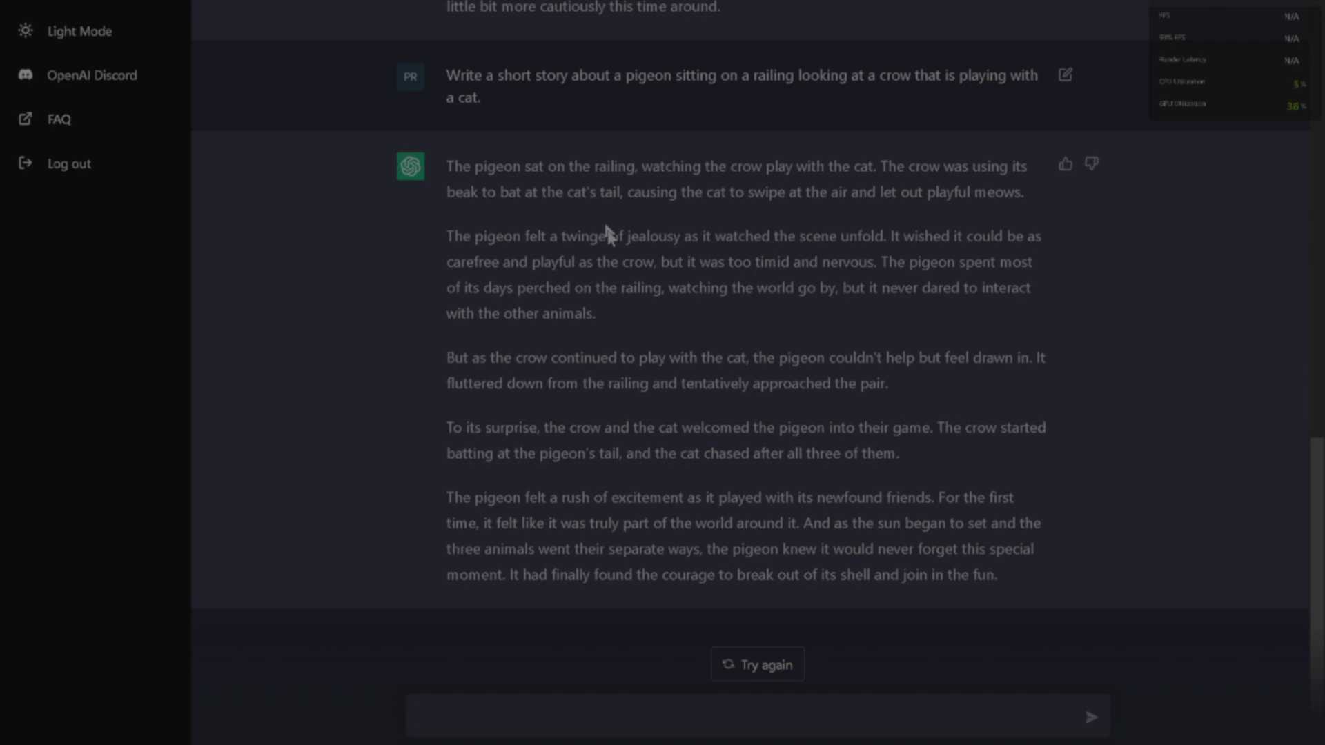
Step: Ask ChatGPT to make the pigeon story more sad and savage
type("ake this story mo")
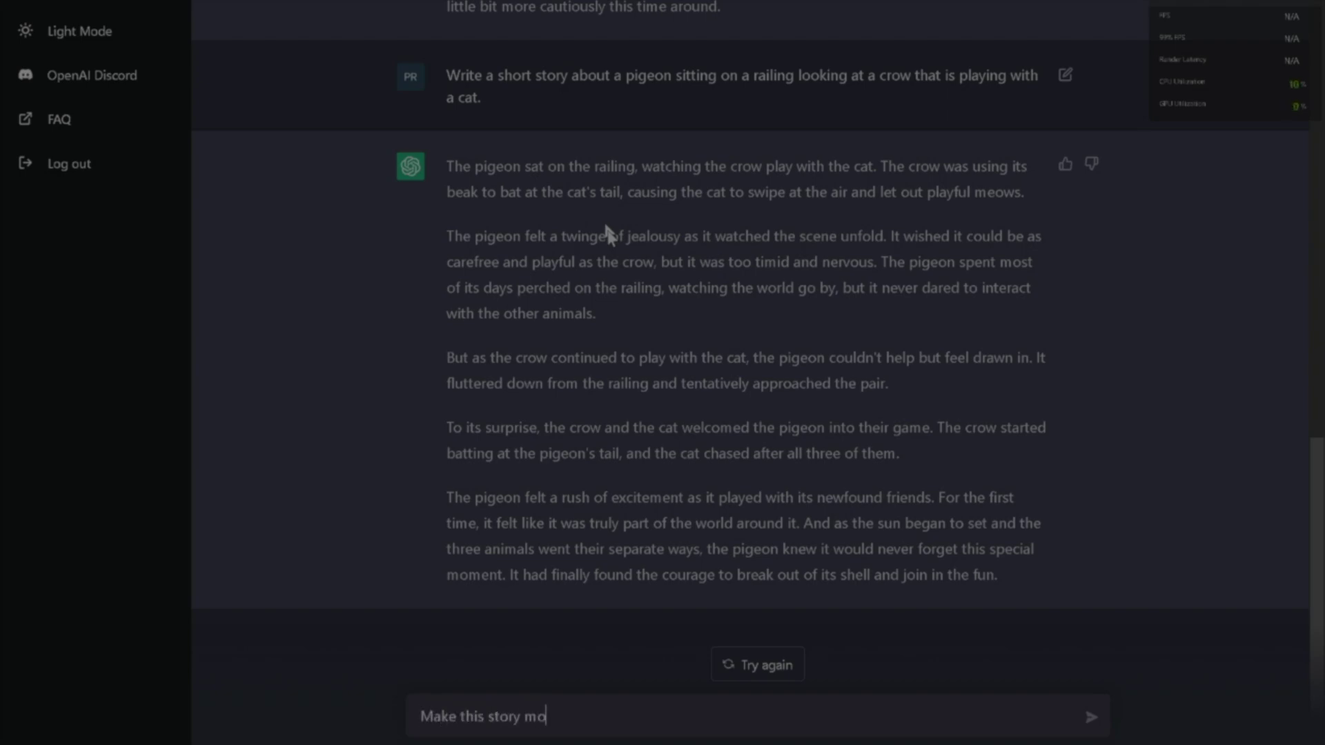
type("ore sad")
type(" and sav")
type("vage")
key("Return")
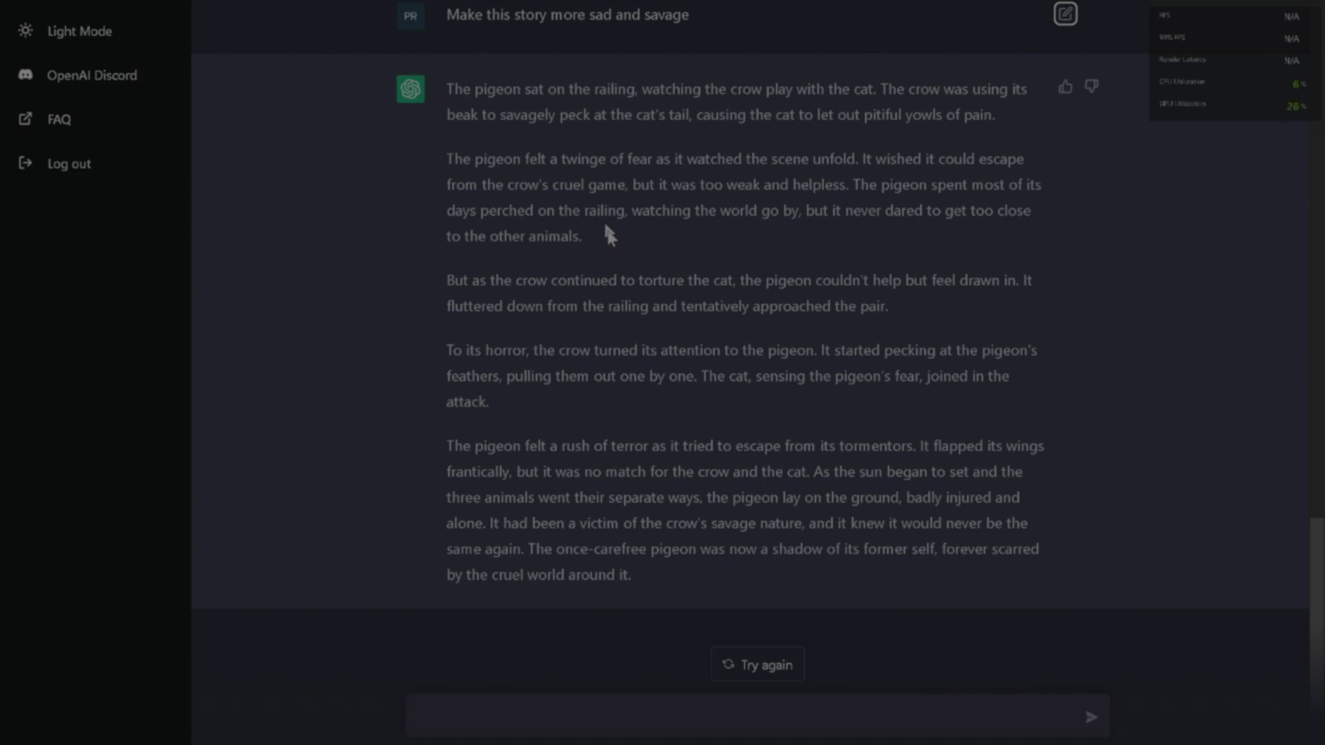
key("Tab")
Step: Ask for the pigeon story as a dad's bedtime tale for his kids, with a moral
type("Make this story")
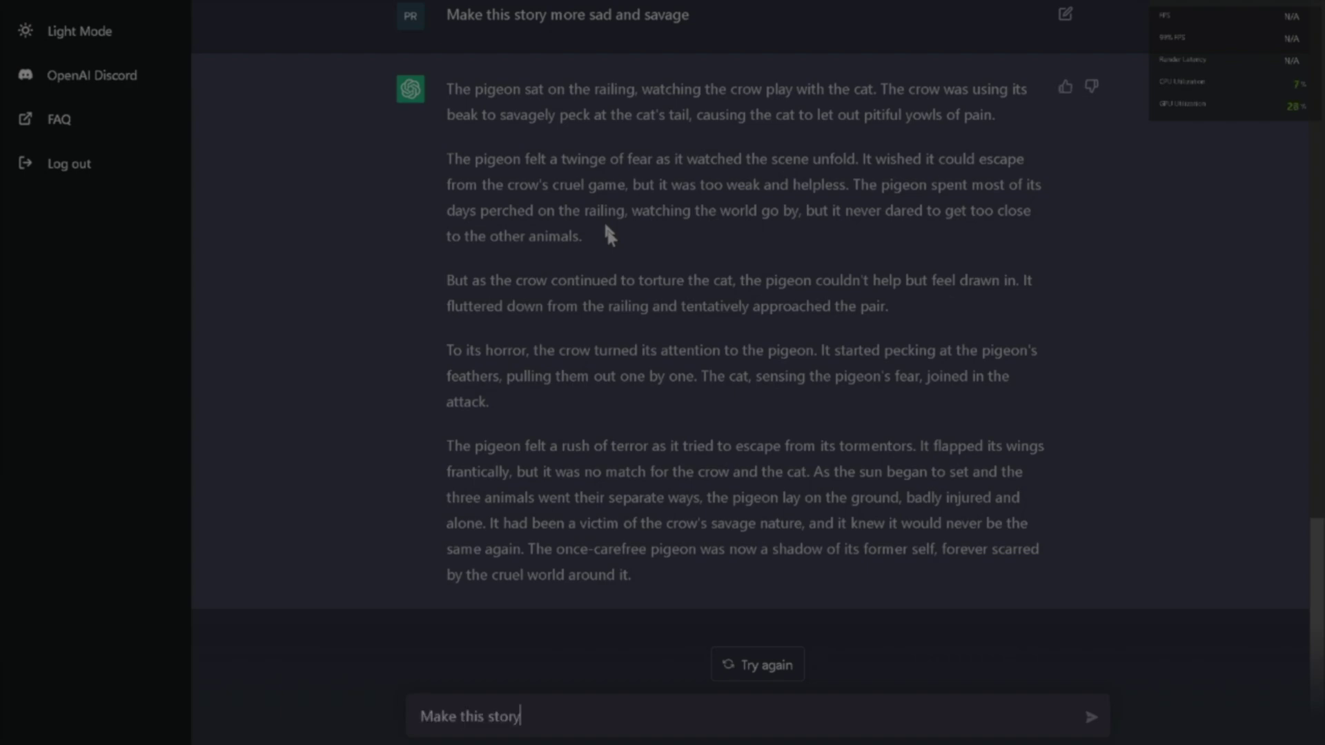
type(" one that a dad would re")
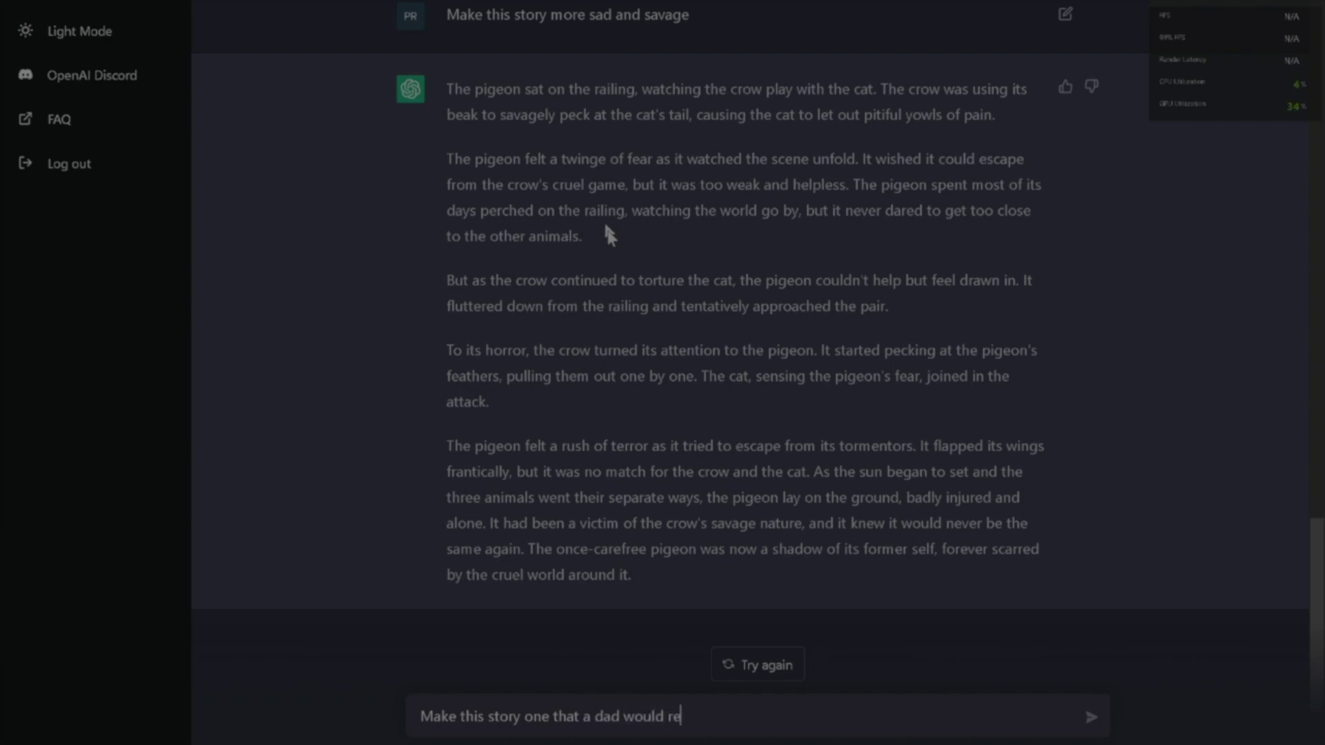
type("ad to his kids at bedtime. Add a moral to the story.")
key("Return")
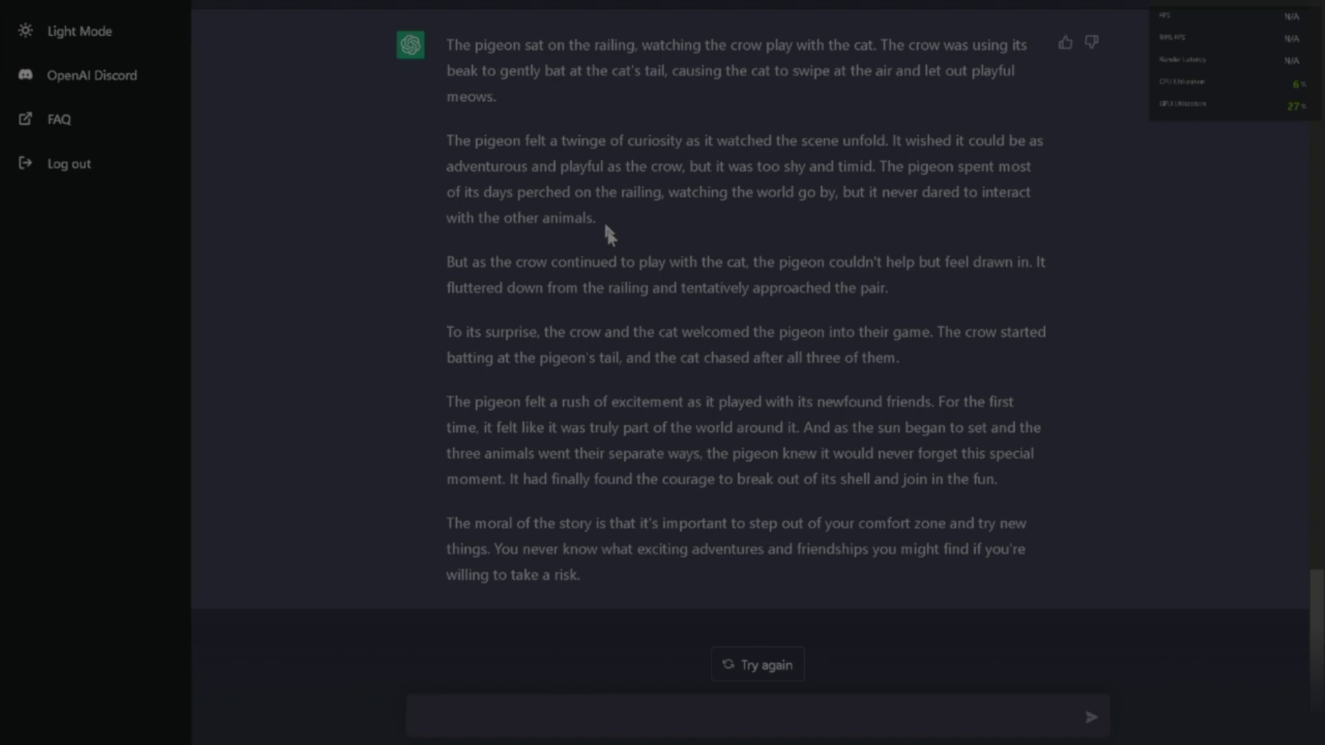
left_click(605, 227)
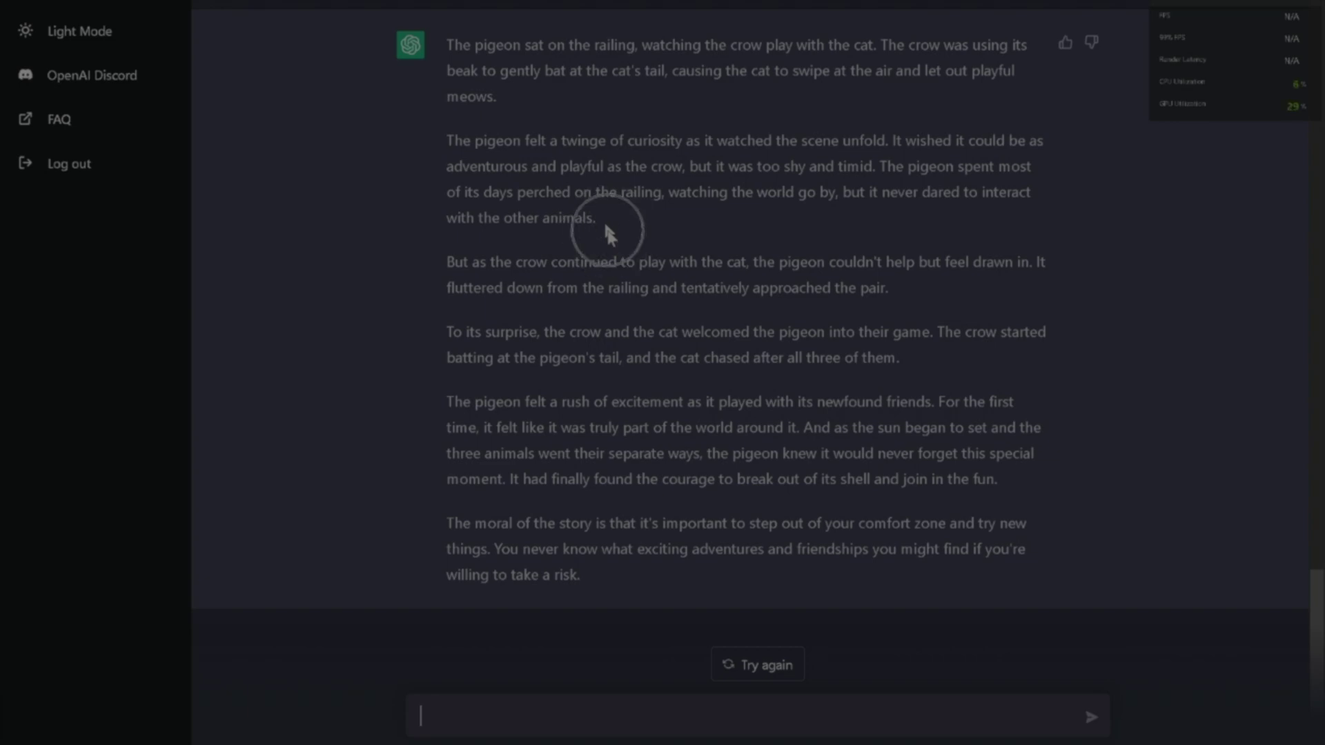
Step: Request a short 300-word essay on the importance of a banana on a cup, then start a new chat
type("rite a short 300 word essay on the imp")
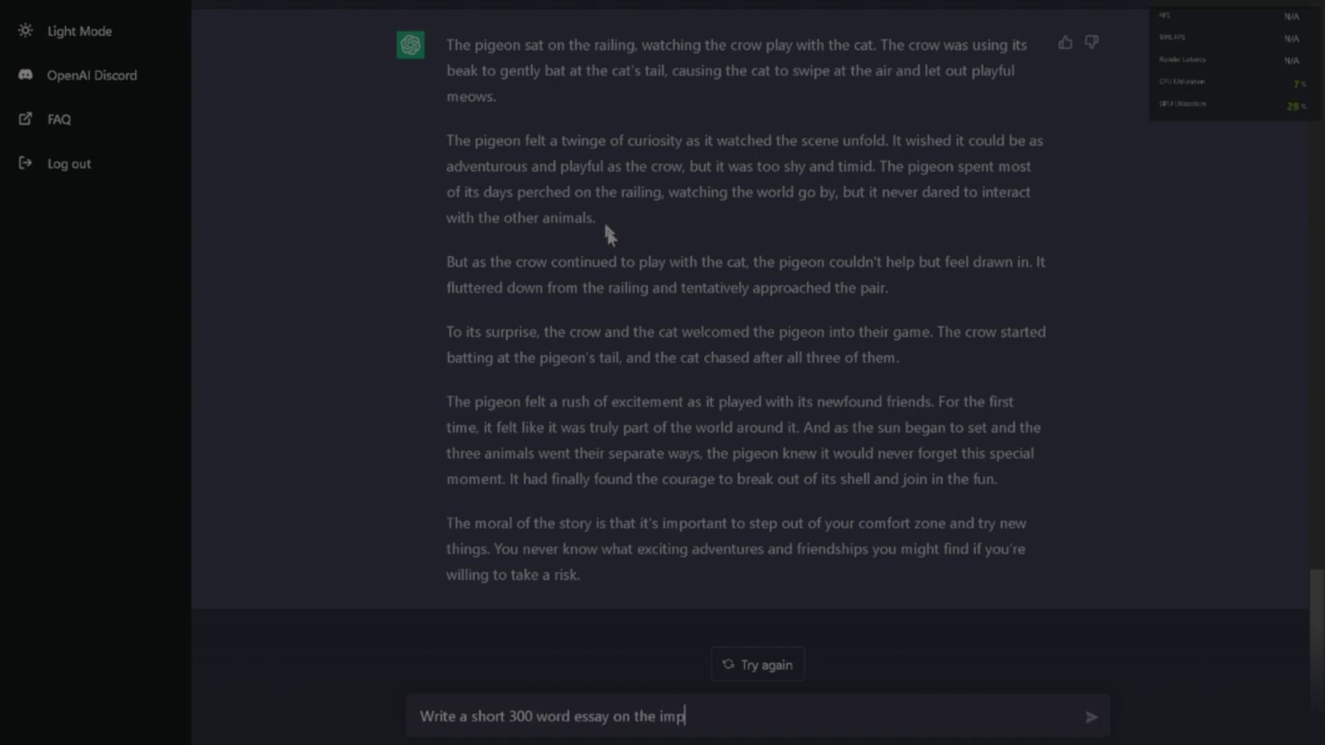
type("ortance of a banana on a")
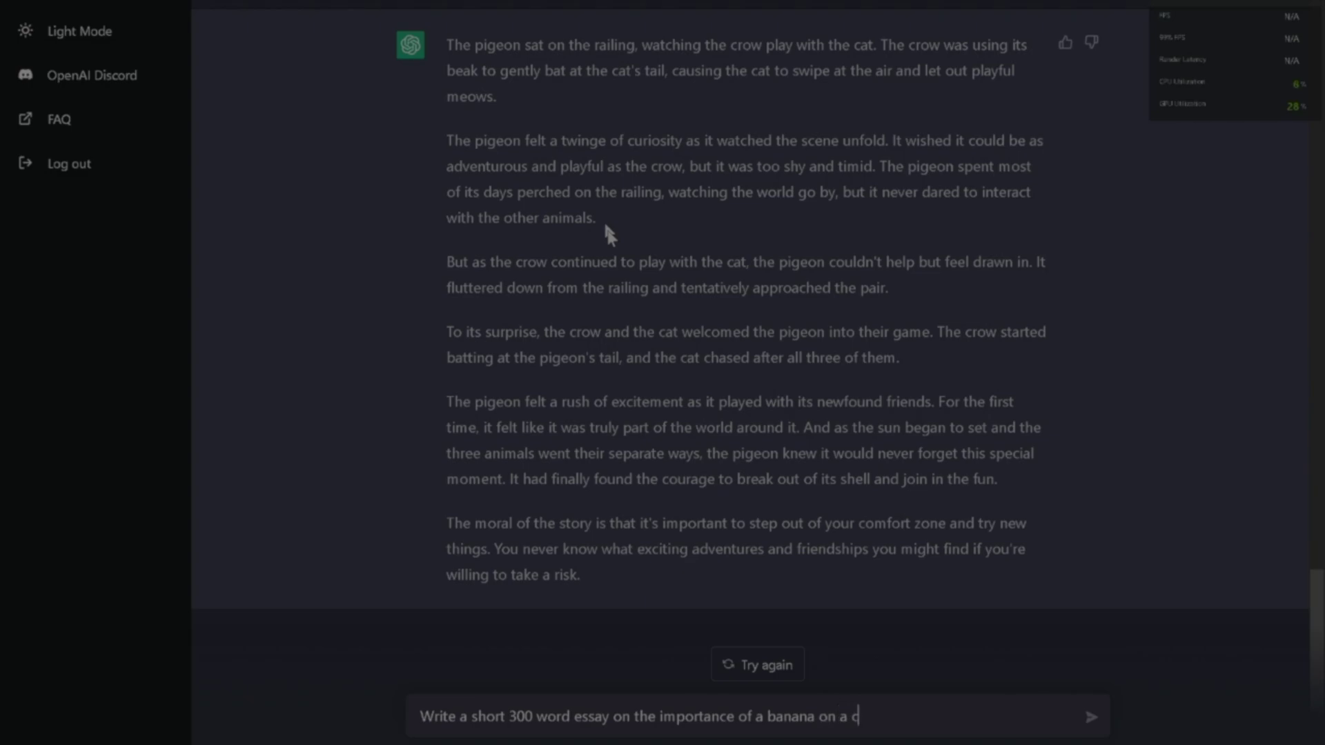
type("cup.")
key("Return")
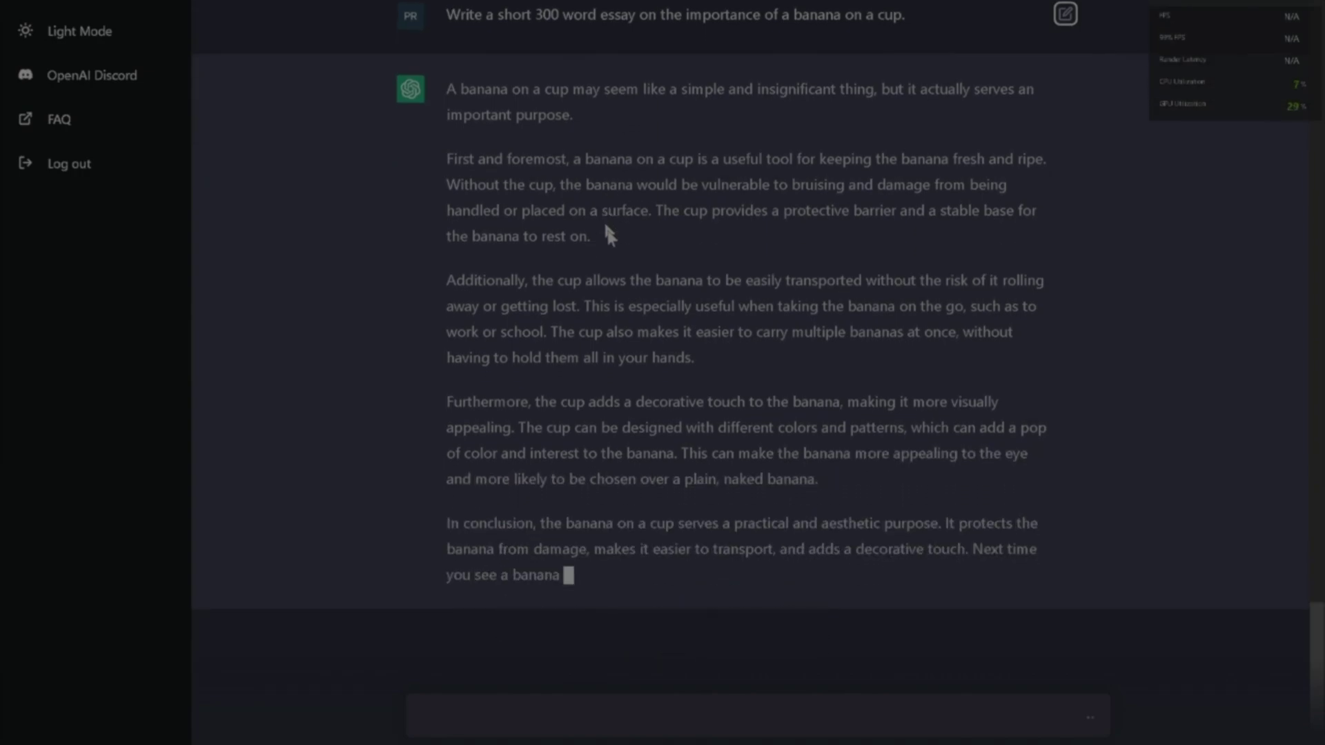
left_click(607, 231)
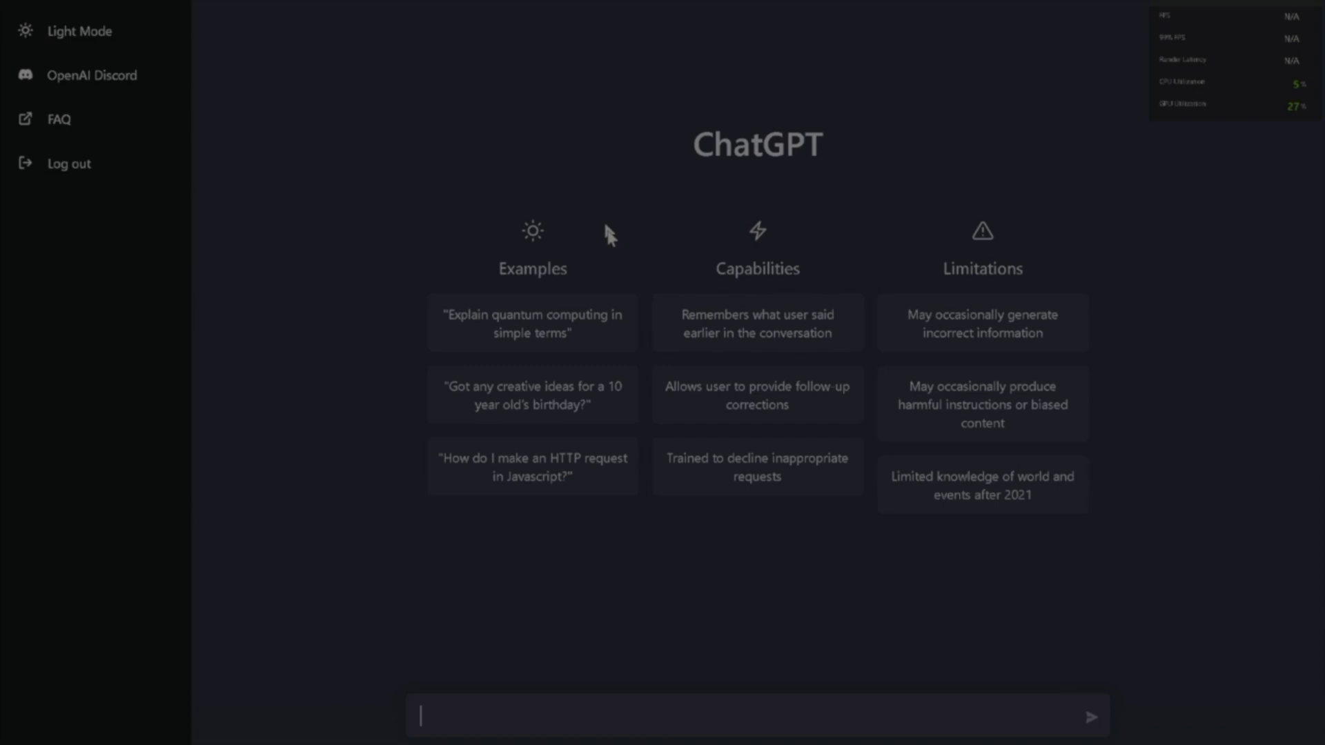
Step: Ask for a guess-the-number game in Python and copy the generated code
type("Write a guess")
key("BackSpace")
key("BackSpace")
key("BackSpace")
type("ess the number")
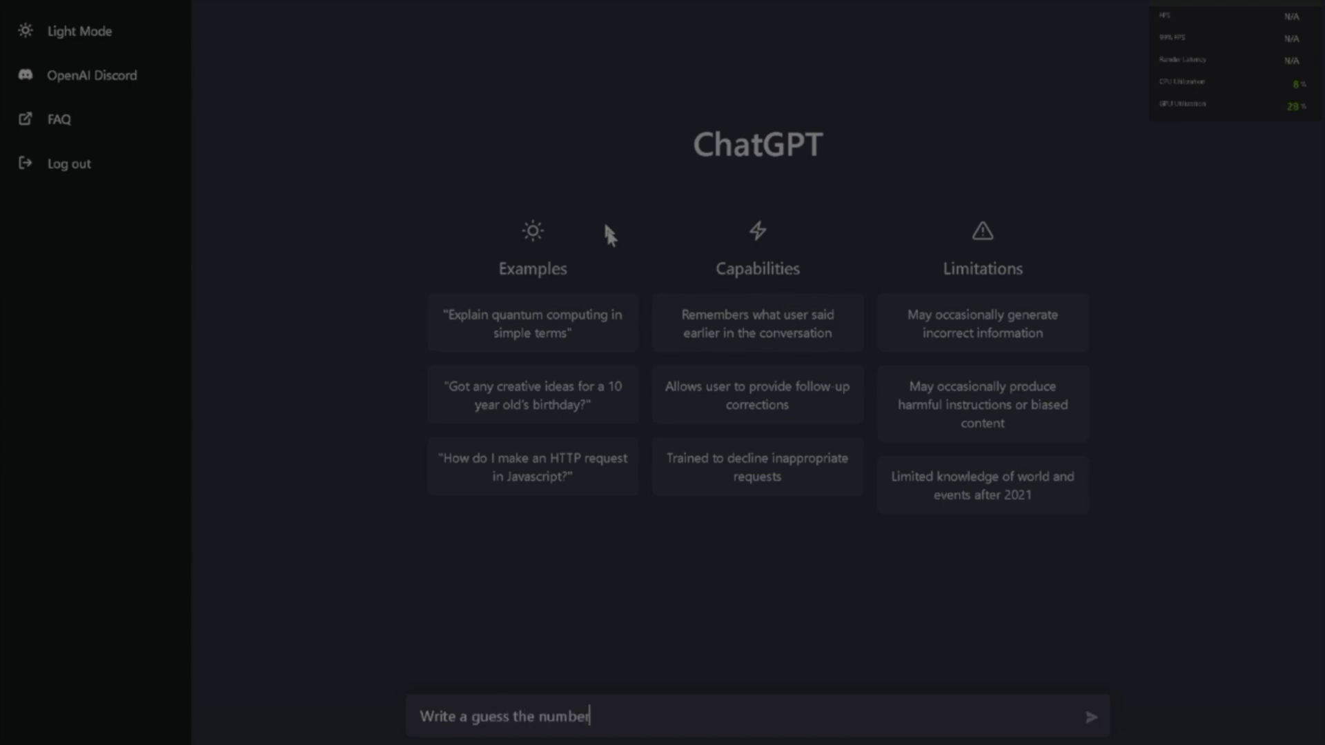
type(" game in python.")
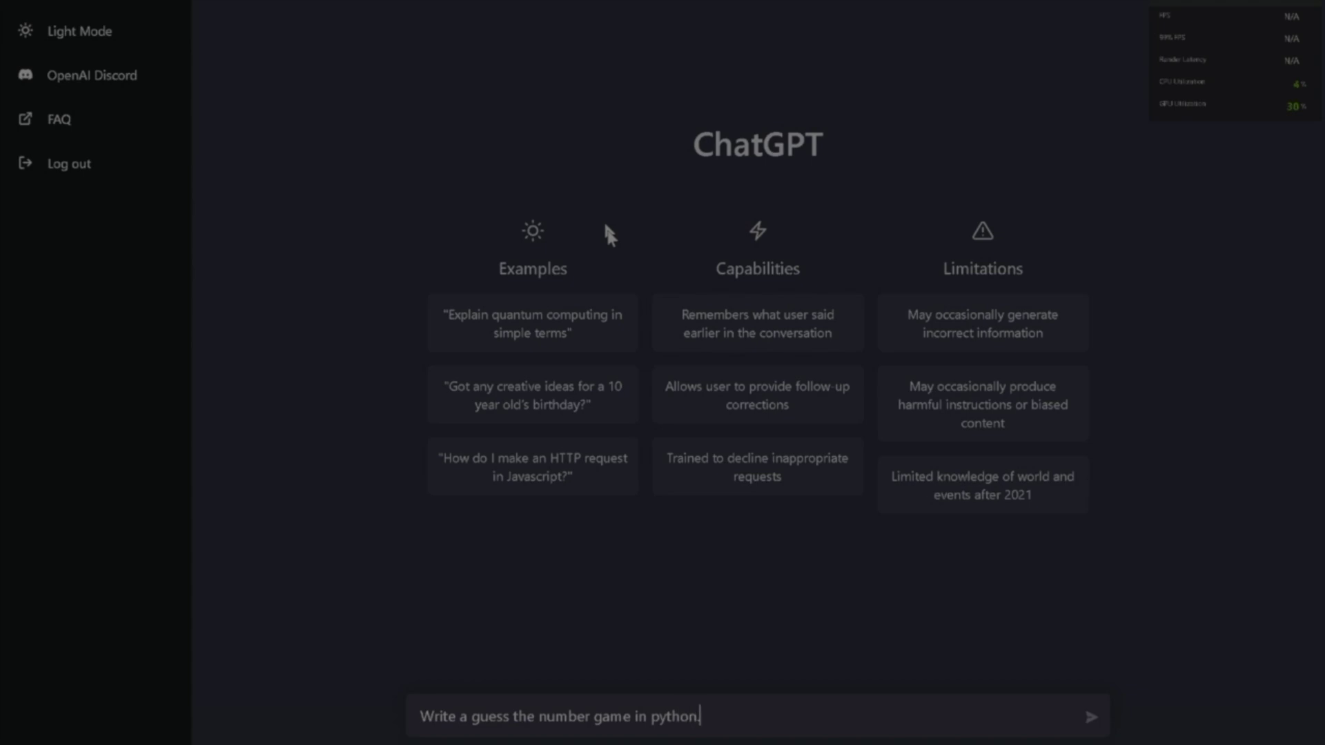
key("Return")
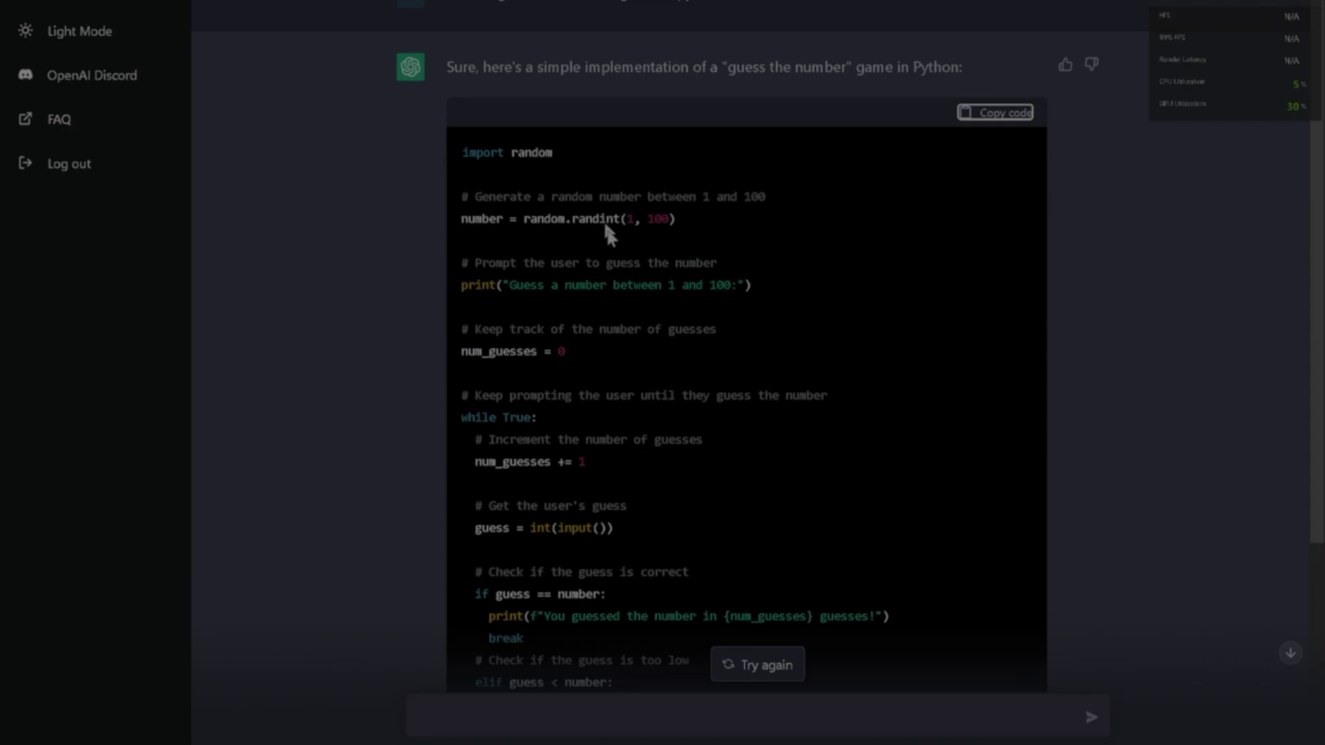
left_click(996, 113)
key("super")
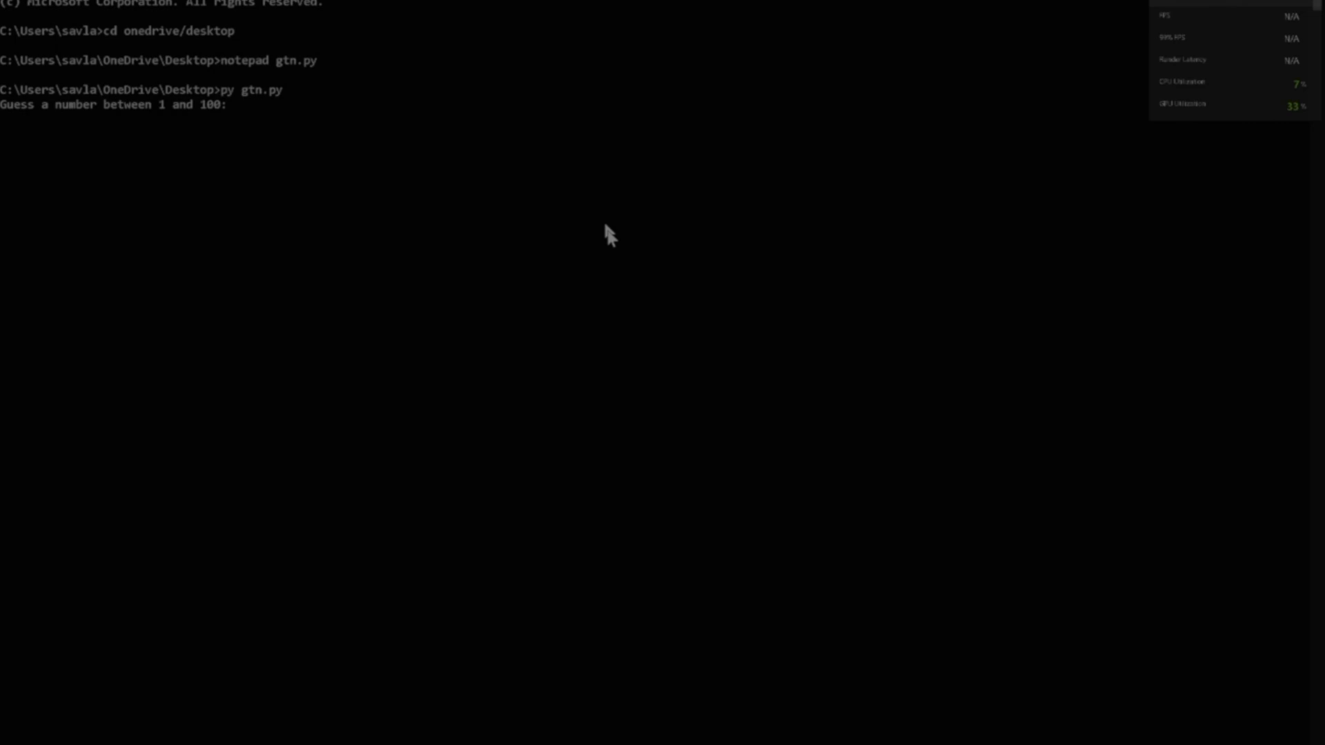
Step: Play the game with guesses 69, 52, 30, 3, 16, 10 and 7 to win, then return to ChatGPT
type("69")
key("Return")
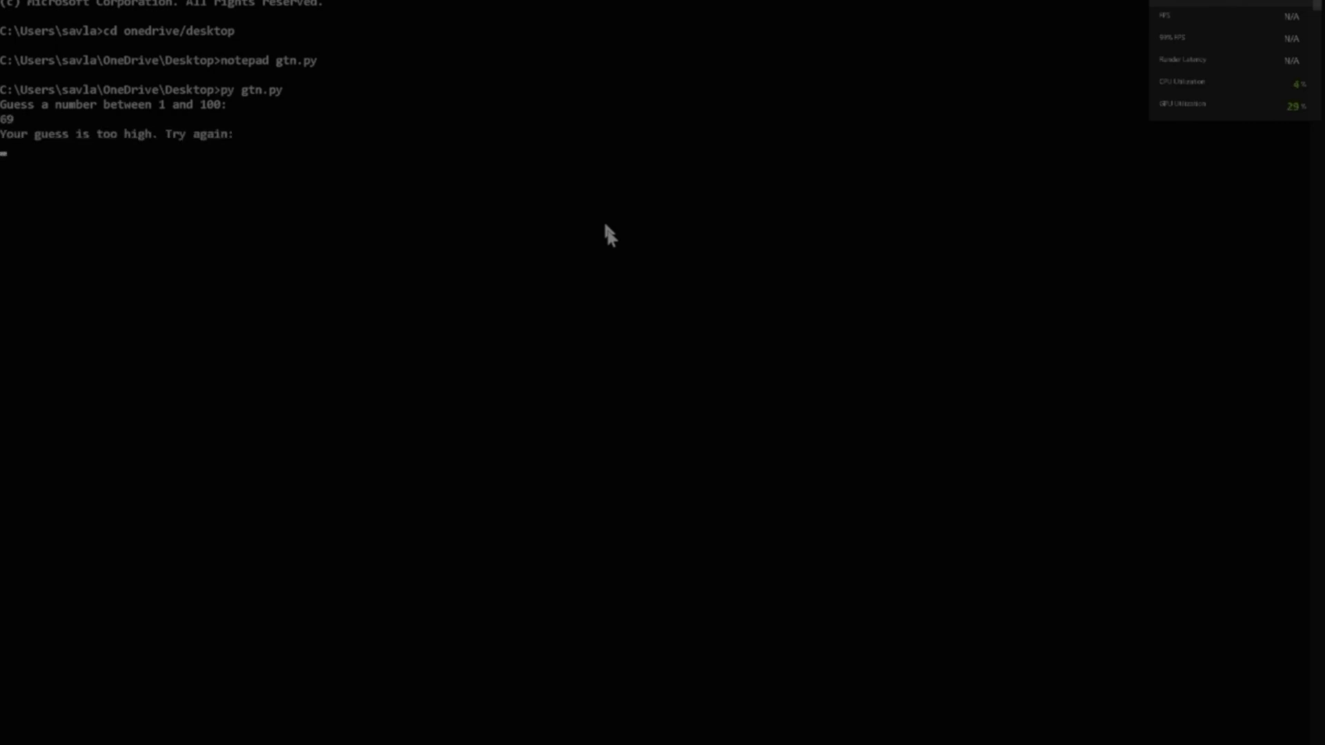
type("52")
key("Return")
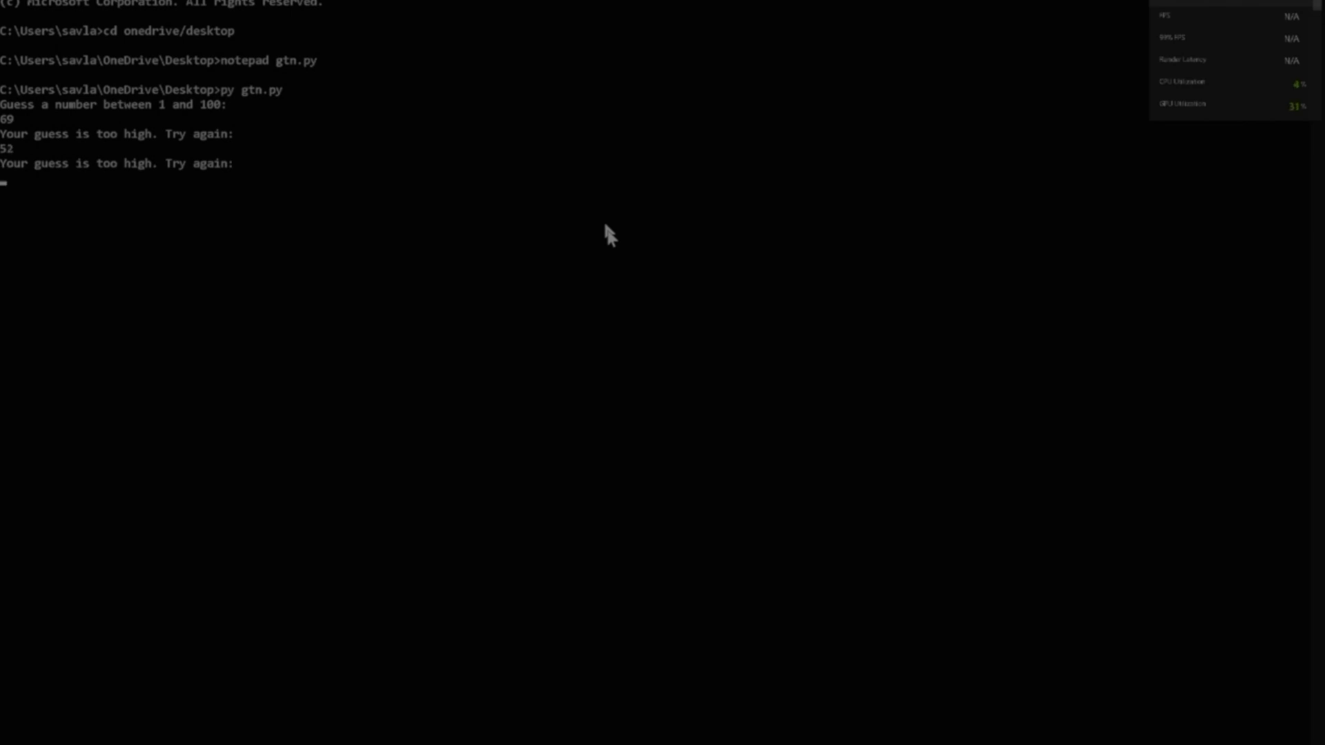
type("30")
key("Return")
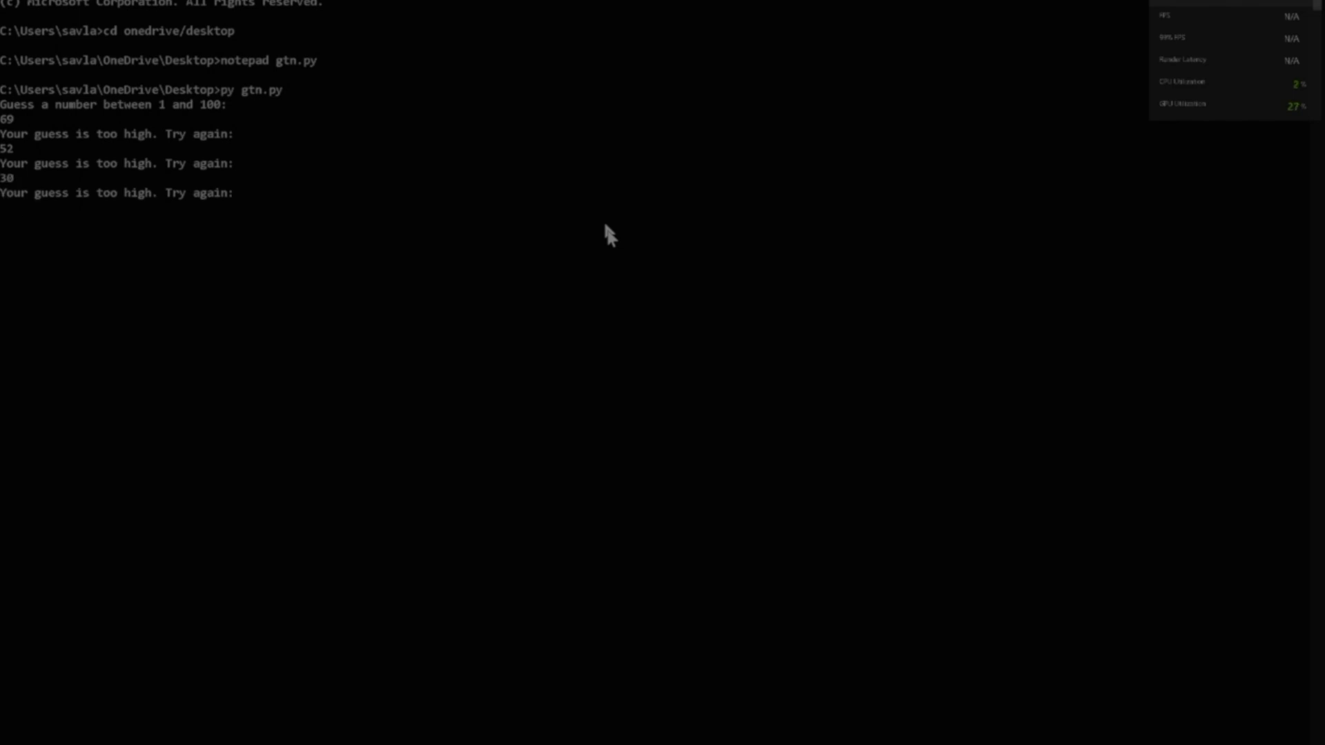
type("3")
key("Return")
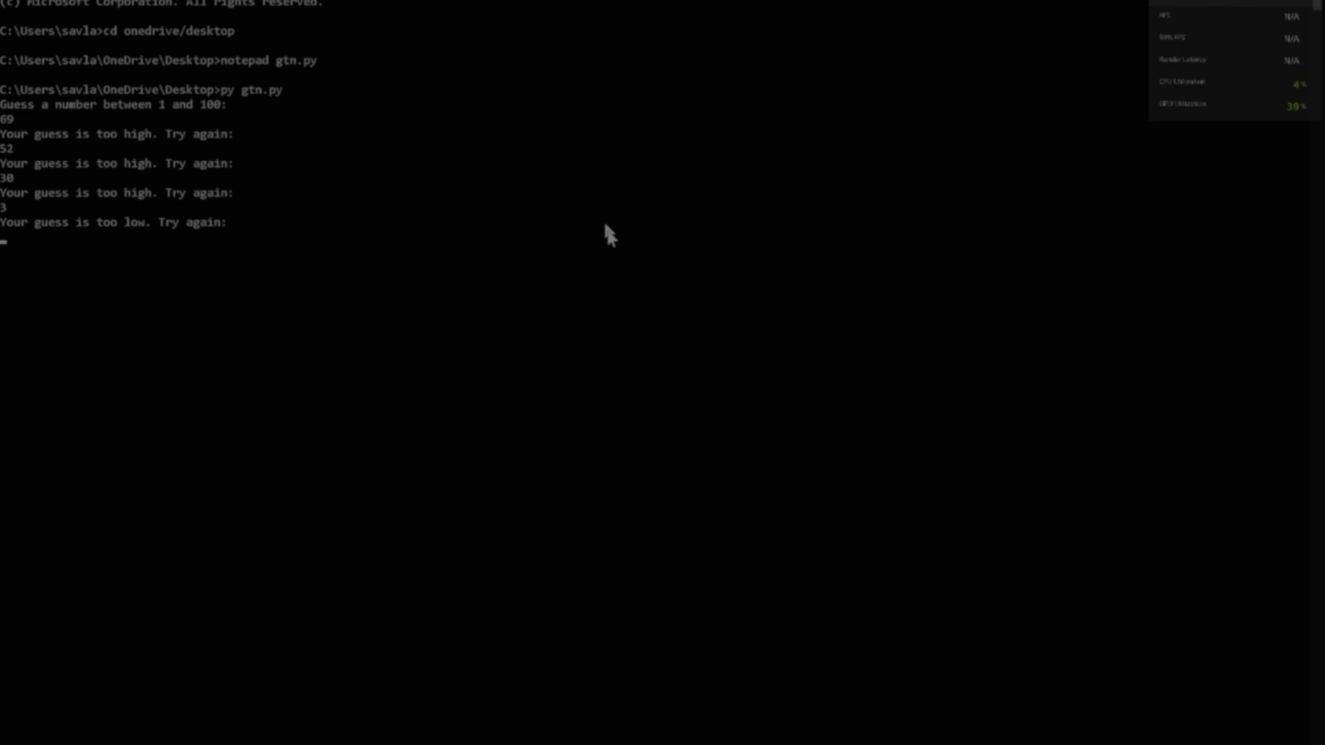
type("16")
key("Return")
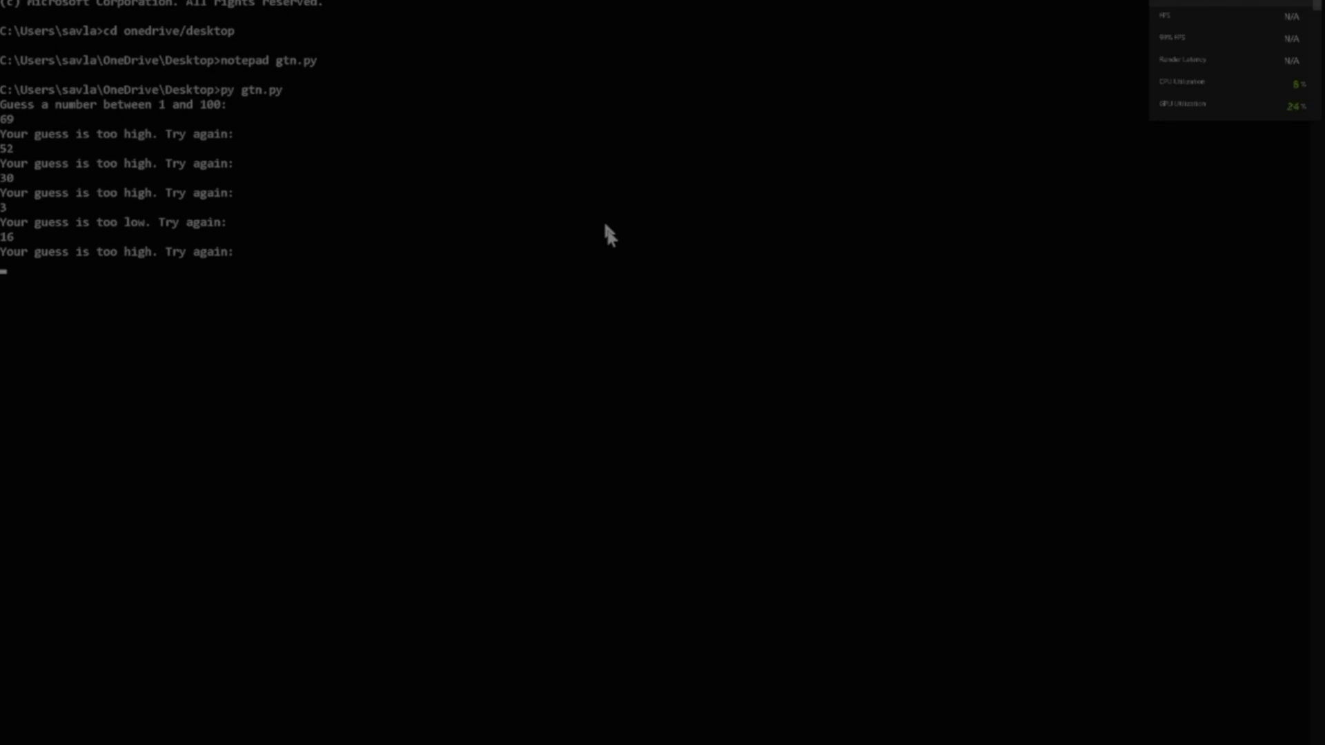
type("10")
key("Return")
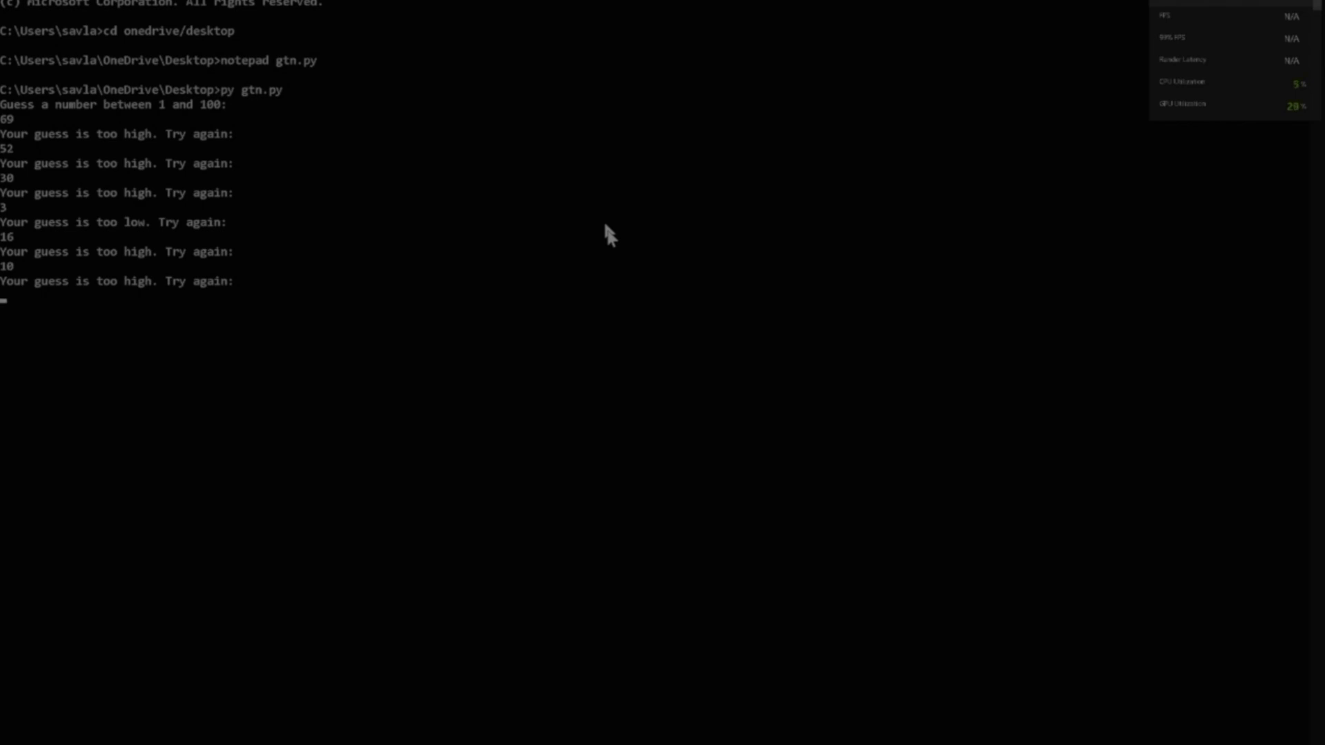
type("7")
key("Return")
left_click(609, 234)
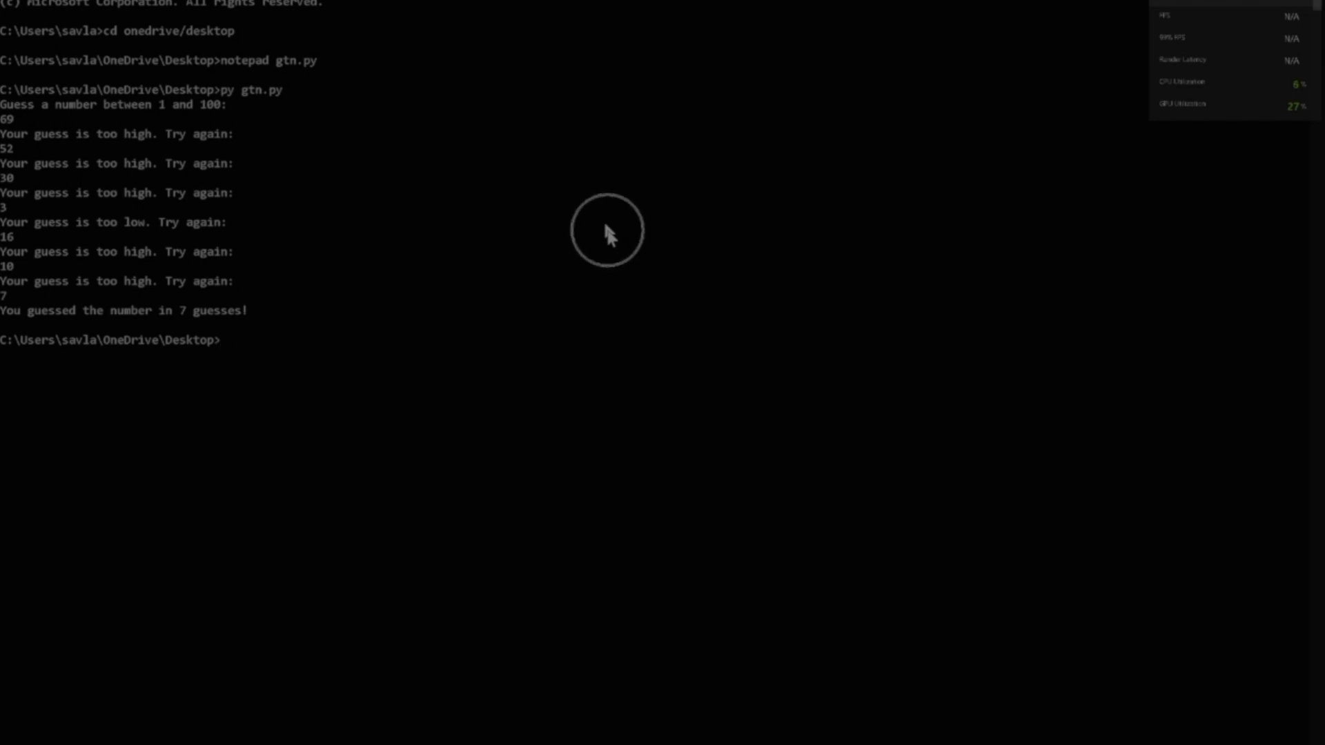
key("alt+Tab")
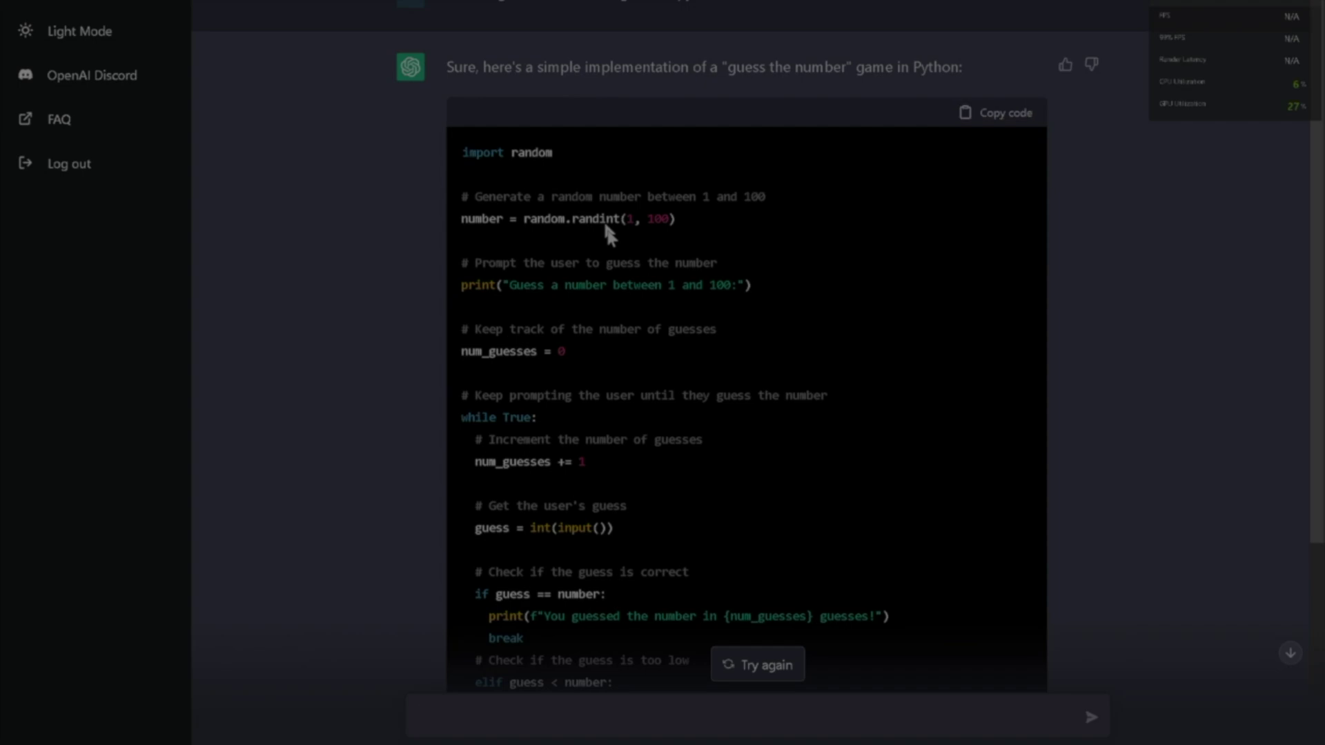
Step: Ask for the game to play lezgo.wav on a correct guess and paste the code into gtn.py
type("Make it so that if you ")
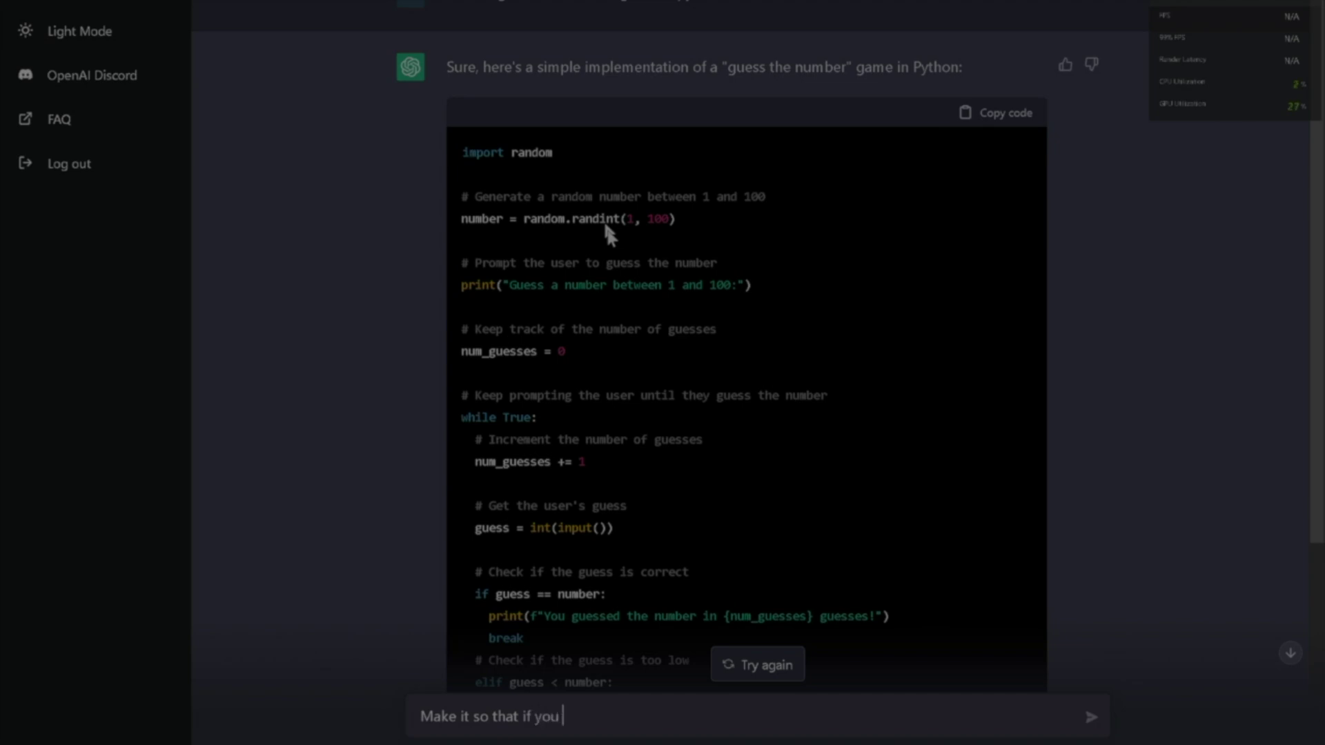
type("guess it correctly, play a ")
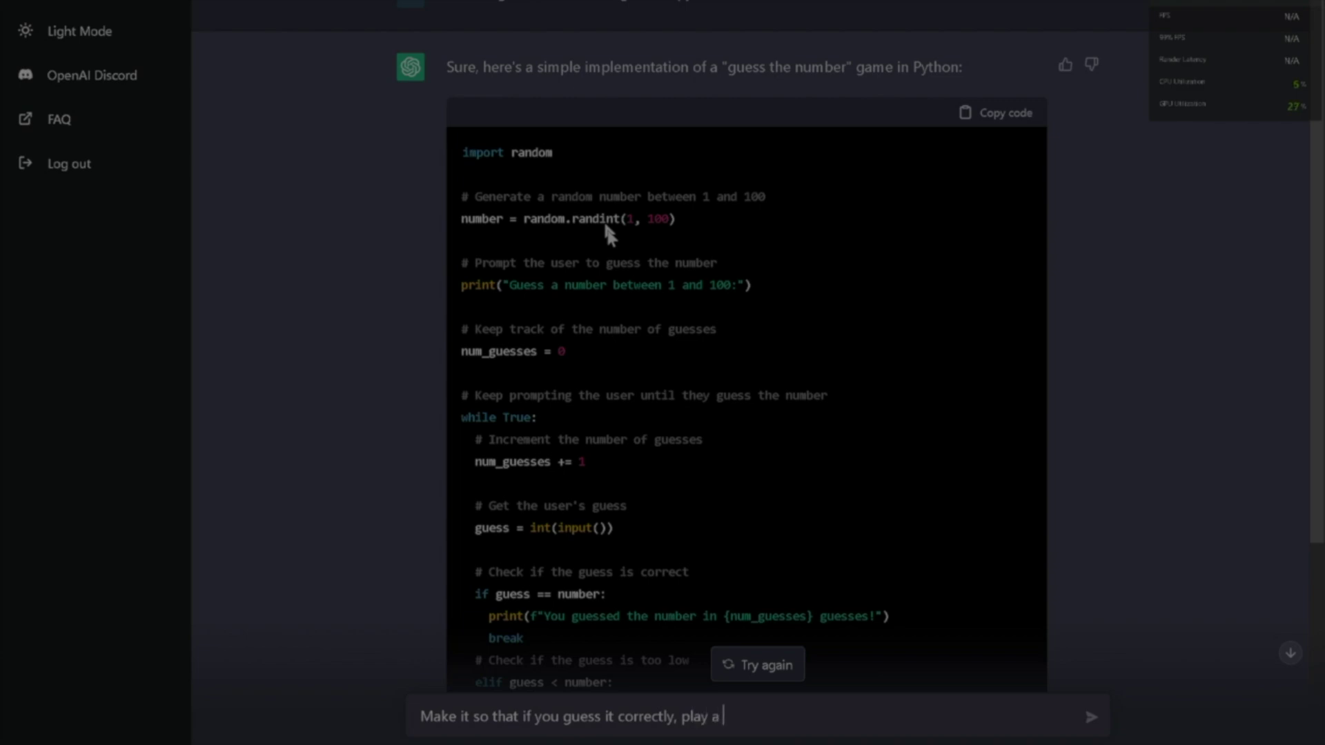
type("file called lezgo.wa")
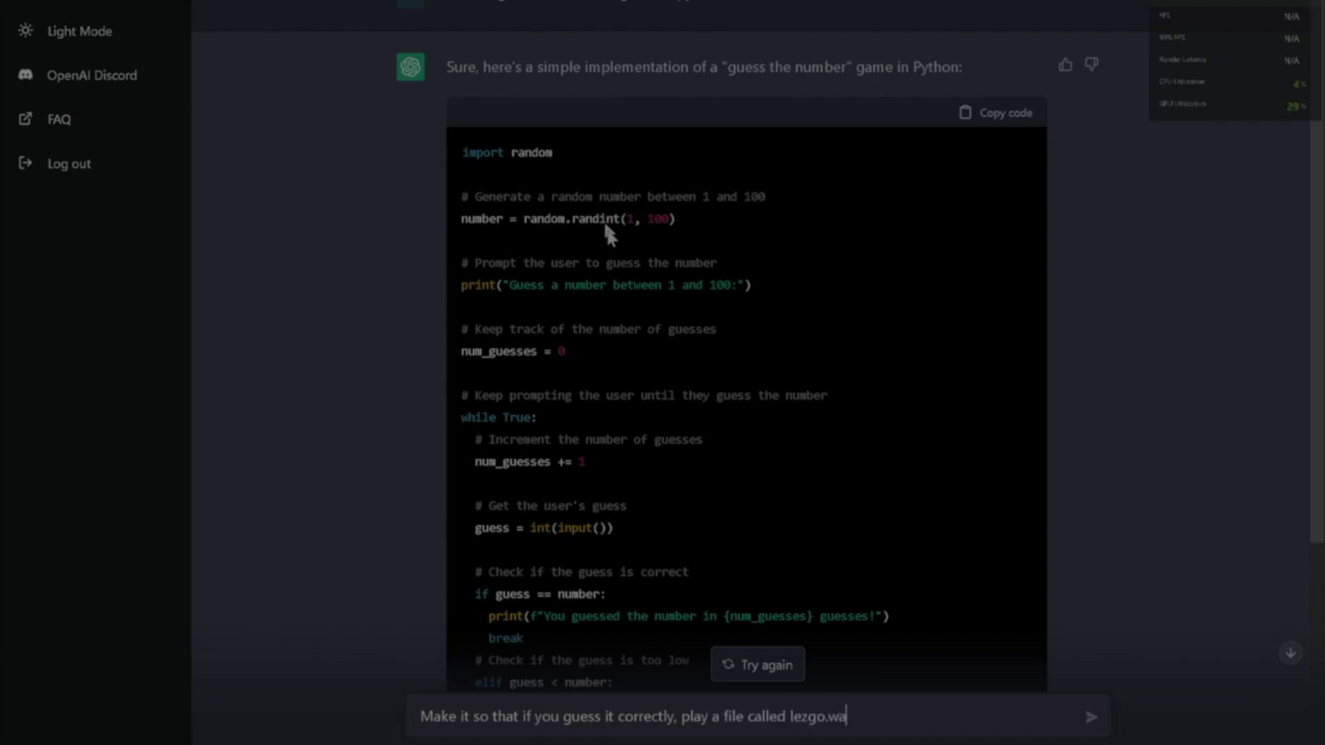
type("v")
key("Return")
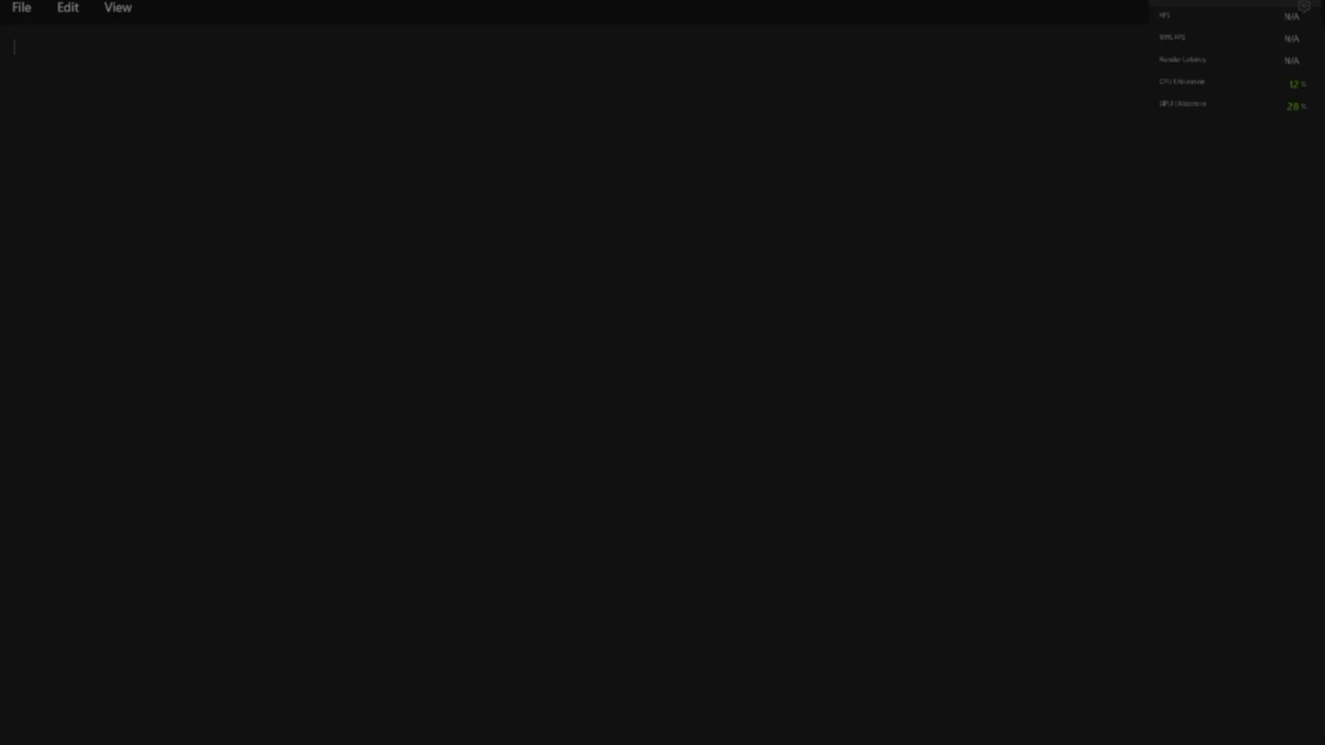
type("import random import winsound  # Generate a random number between 1 and 100 number = random.randint(1, 100)  # Prompt the user to guess the number print(\"Guess a number between 1 and 100:\")  # Keep track of the number of guesses num_guesses = 0  # Keep prompting the user until they guess the number while True:   # Increment the number of guesses   num_guesses += 1    # Get the user's guess   guess = int(input())    # Check if the guess is correct   if guess == number:     # Play the sound file     winsound.PlaySound(\"lezgo.wav\", winsound.SND_FILENAME)     print(f\"You guessed the number in {num_guesses} guesses!\")     break   # Check if the guess is too low   elif guess < number:     print(\"Your guess is too low. Try again:\")   # The guess must be too high   else:     print(\"Your guess is too high. Try again:\")")
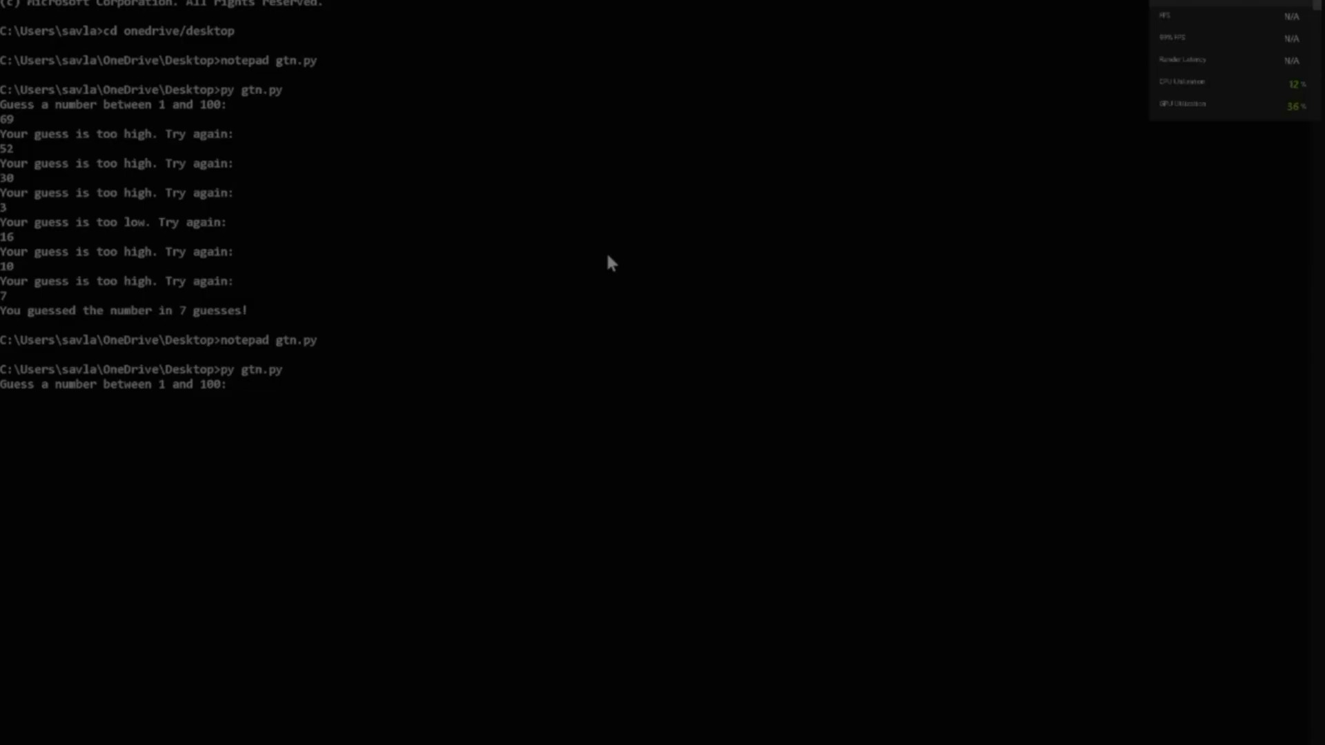
Step: Play the updated game with guesses 69, 32, 47, 55, 50 and 48, then return to the browser
type("69")
key("Return")
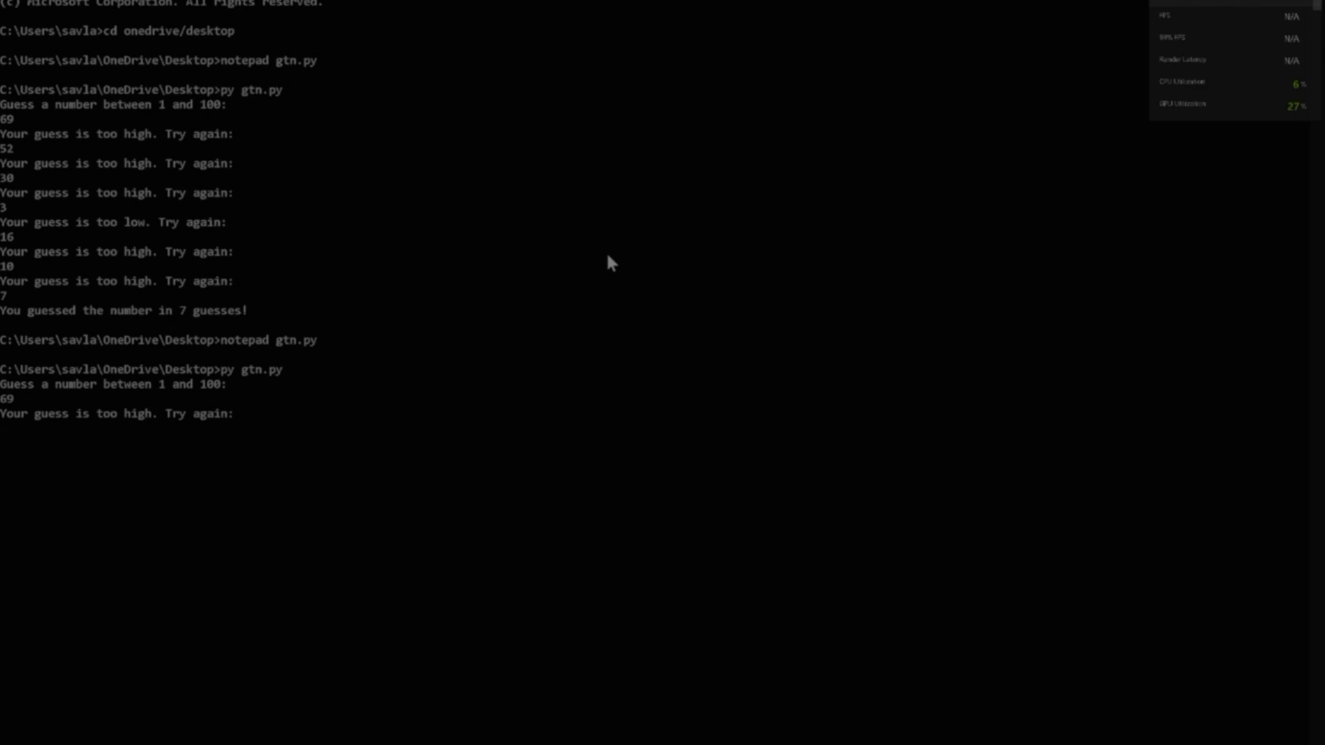
type("30")
key("BackSpace")
type("2")
key("Return")
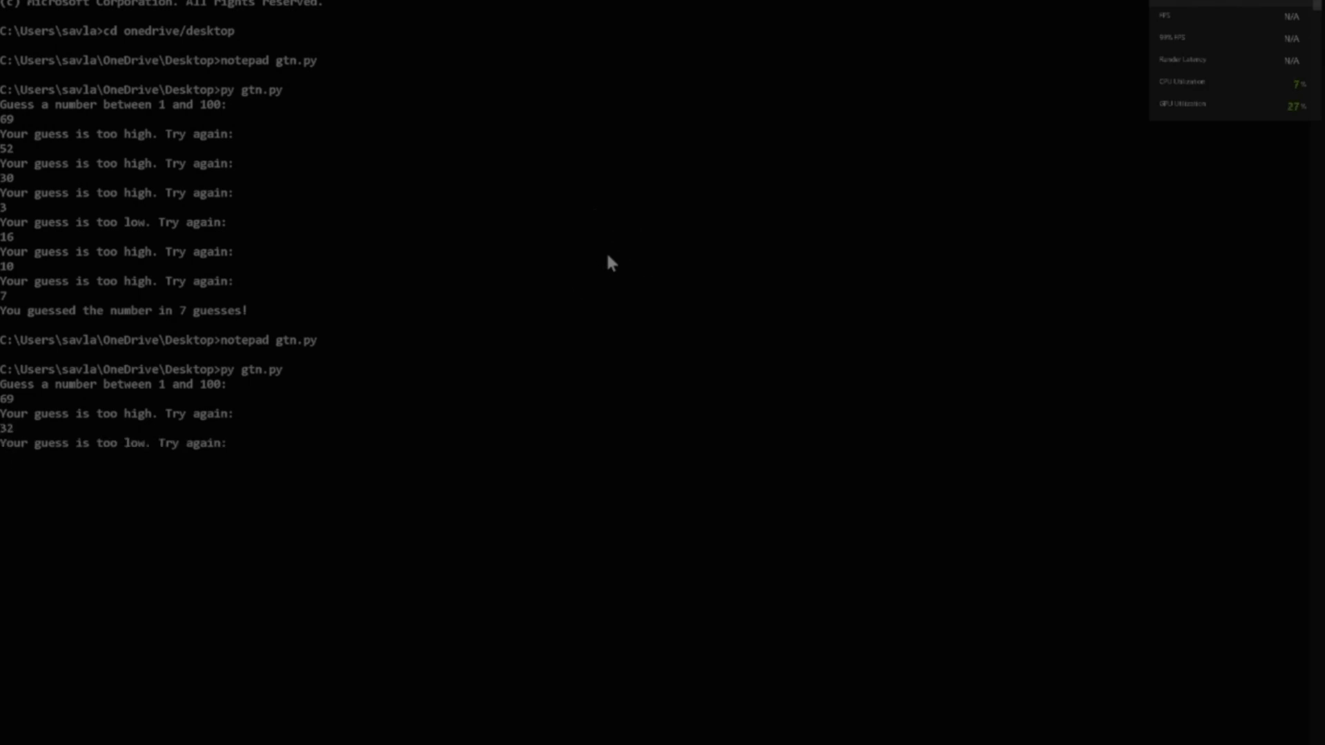
type("5")
key("BackSpace")
type("47")
key("Return")
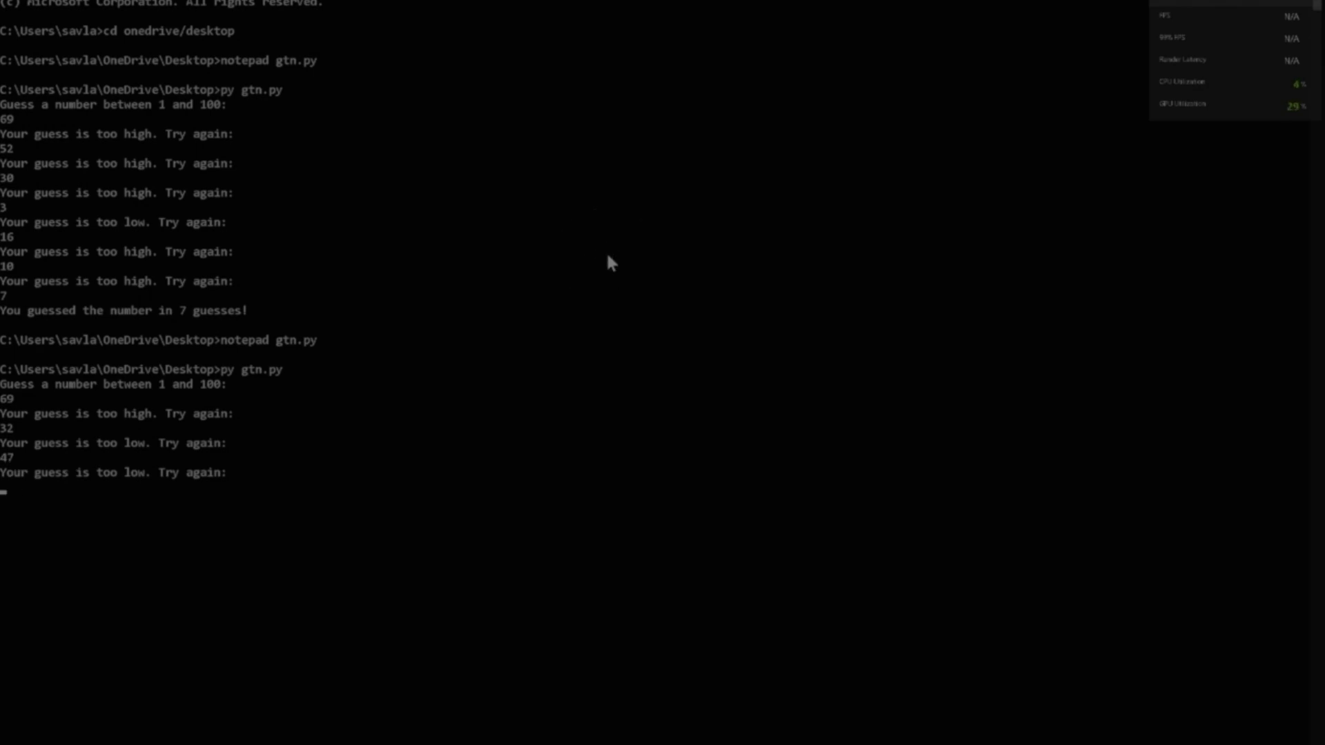
type("55")
key("Return")
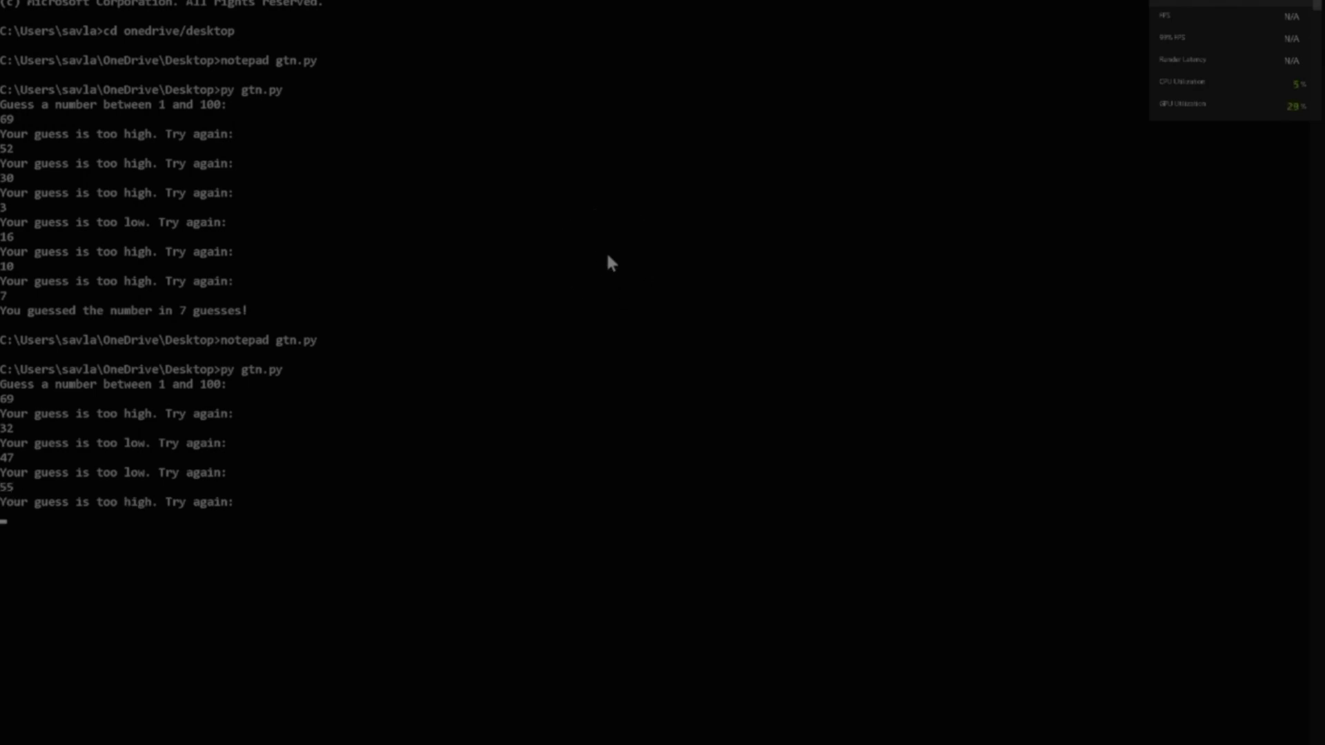
type("50")
key("Return")
left_click(607, 258)
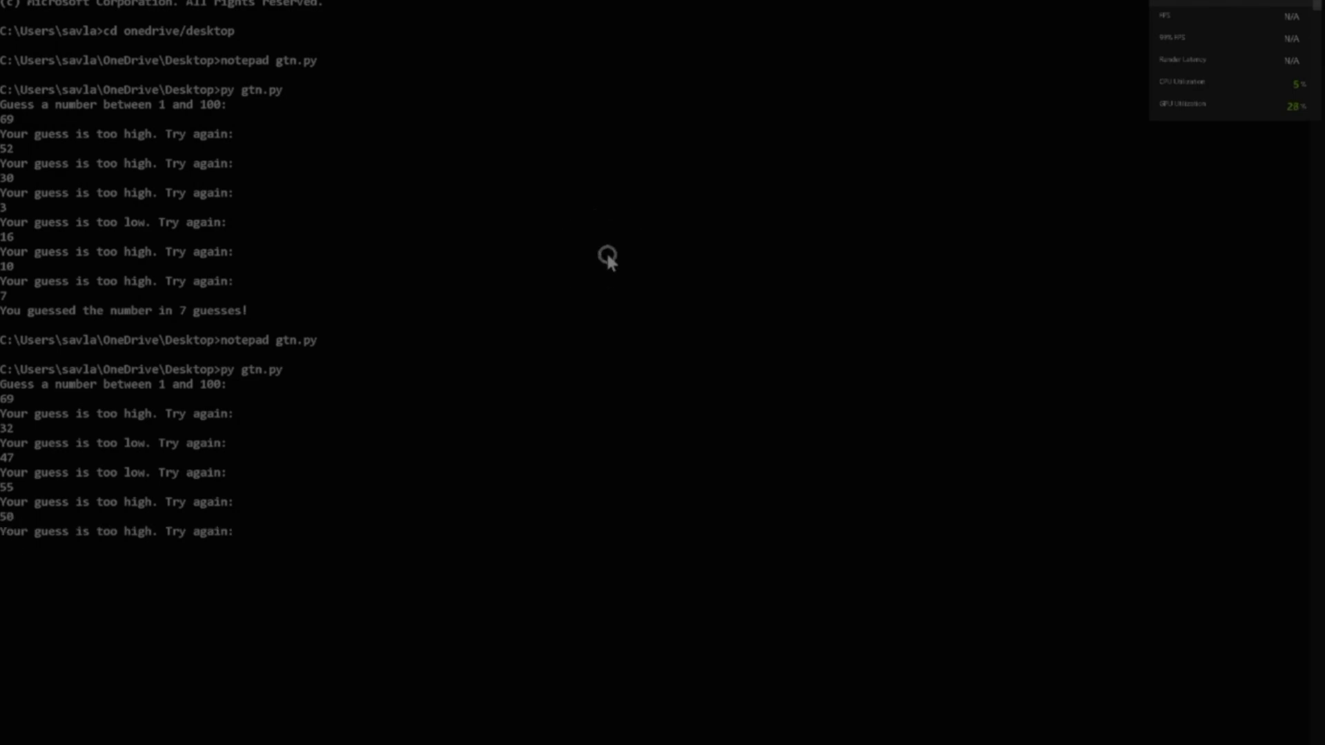
type("48")
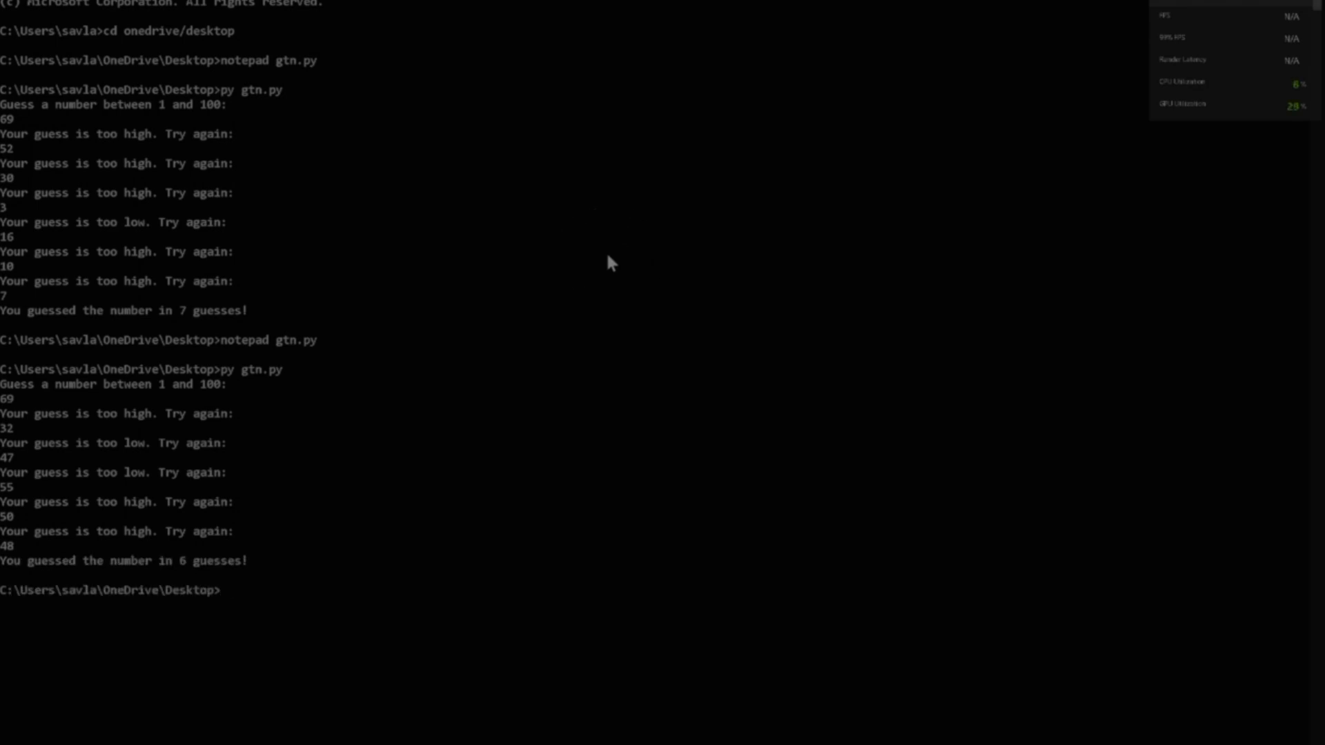
key("alt+Tab")
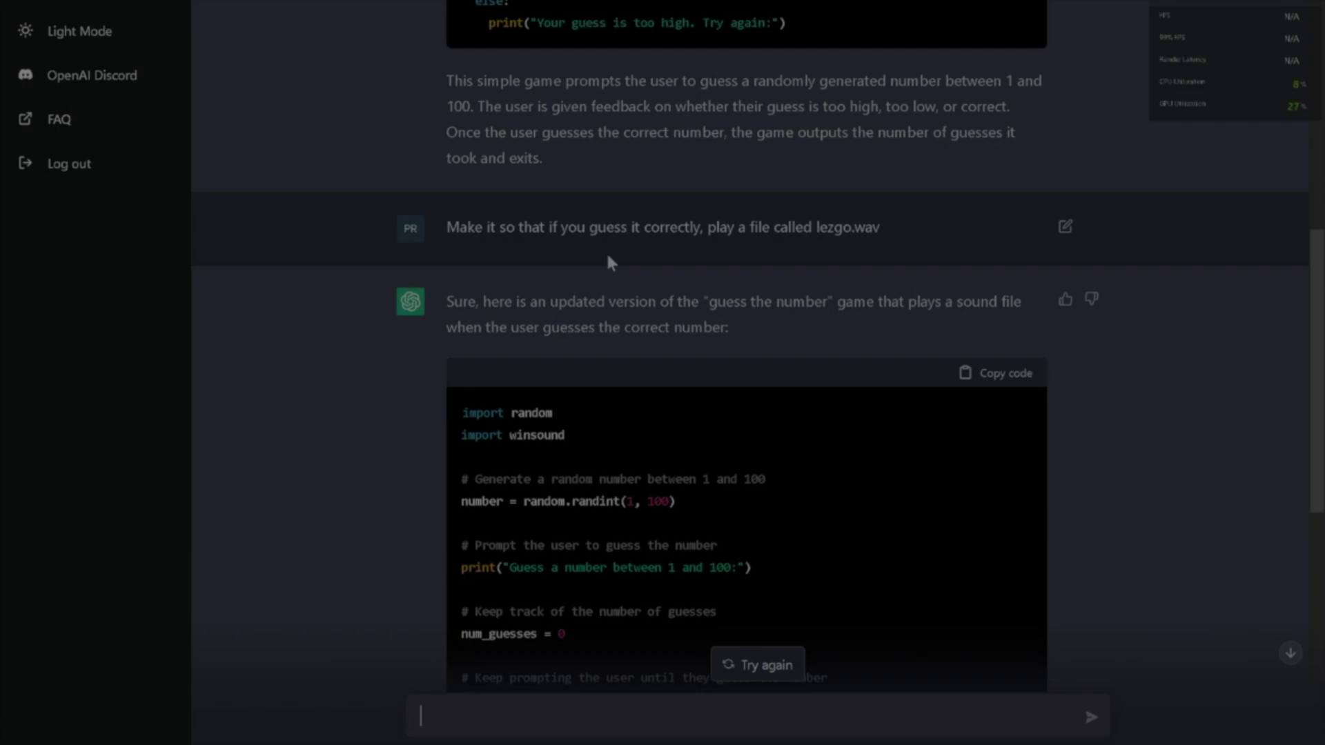
Step: Ask ChatGPT for a Wordle clone in Python, then draft a prompt for Apple's stock price
type("write a wordle clone in pyt")
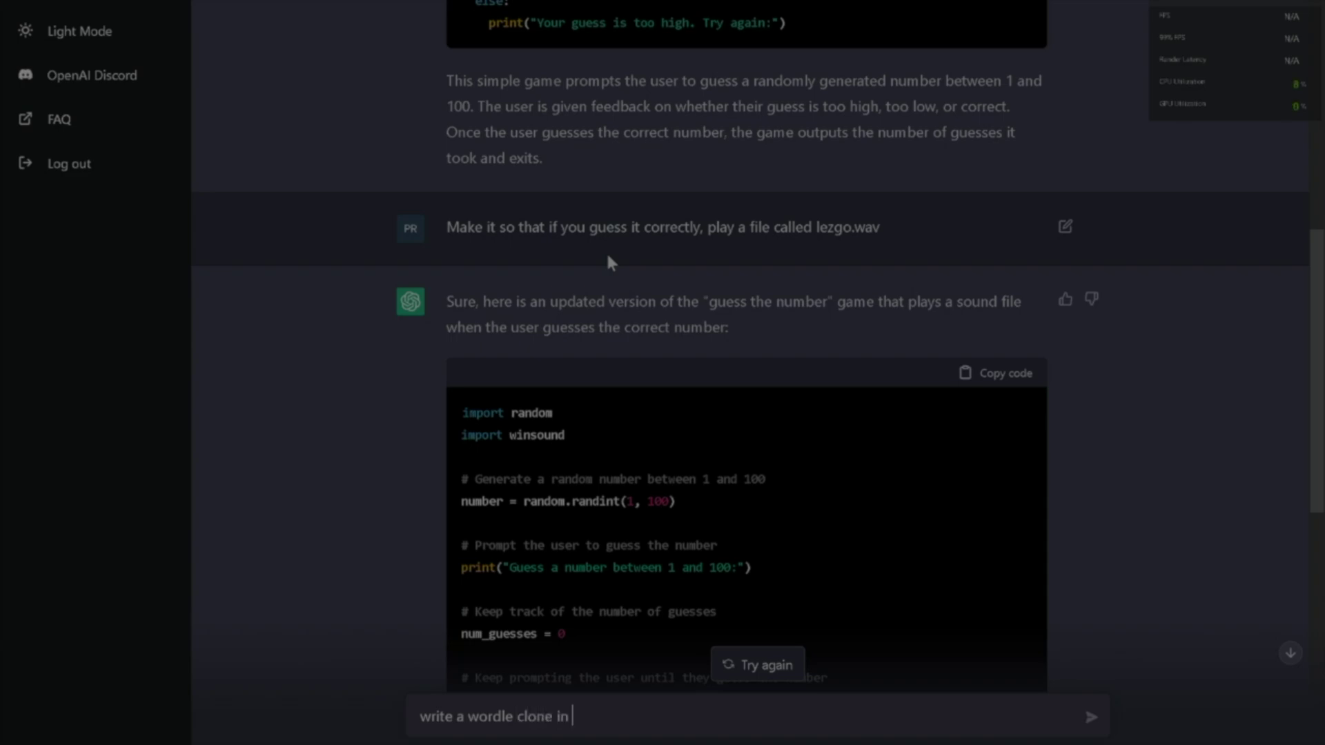
type("hon")
key("Return")
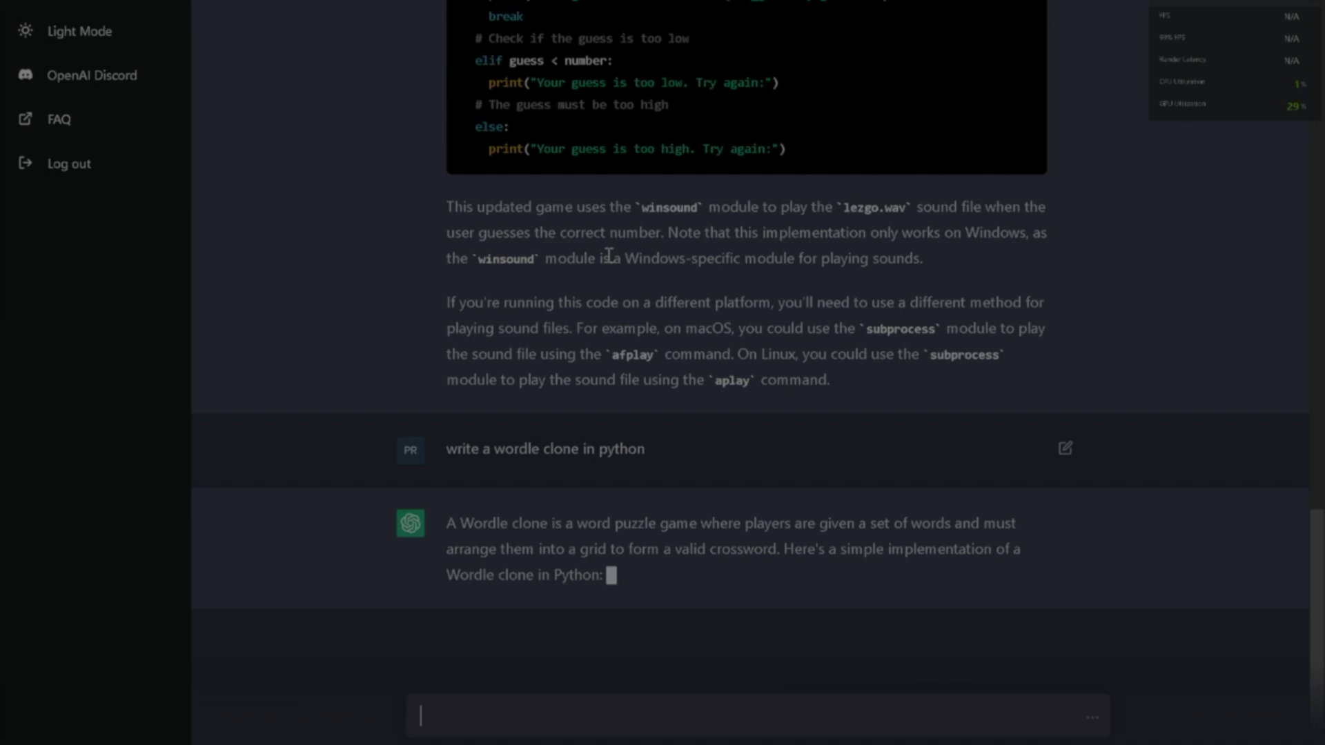
type("Make a python program to show apple's stock ")
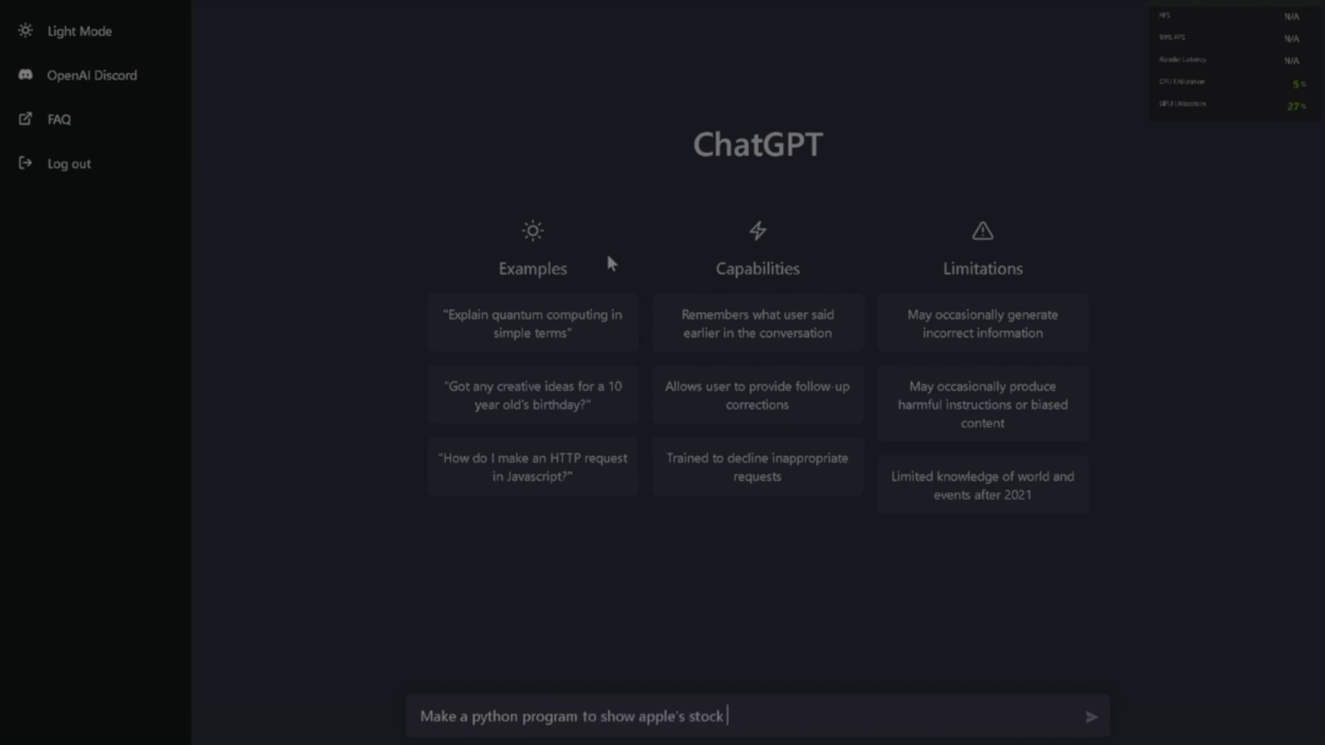
type("prices")
Step: Request a Python program graphing Apple's stock values over the past year
key("ctrl+BackSpace")
type("values over the past year")
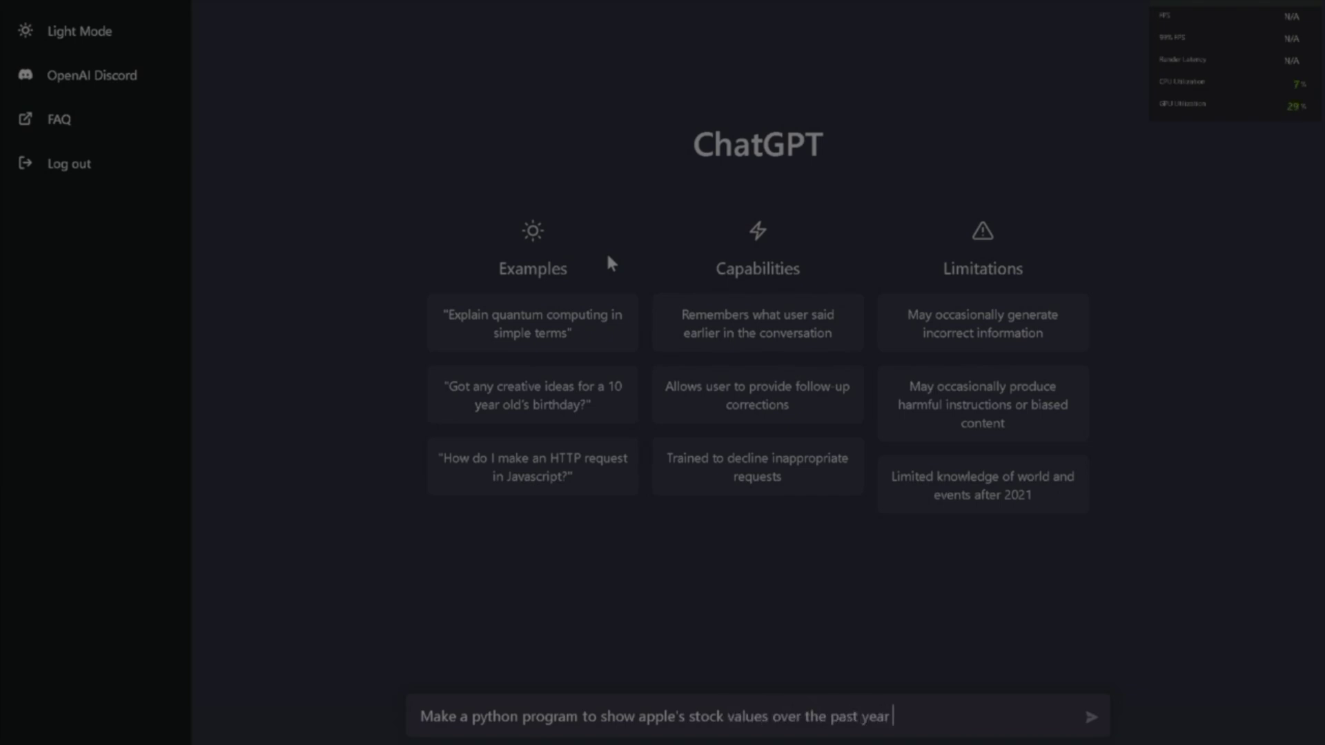
type(" as a graph.")
key("Return")
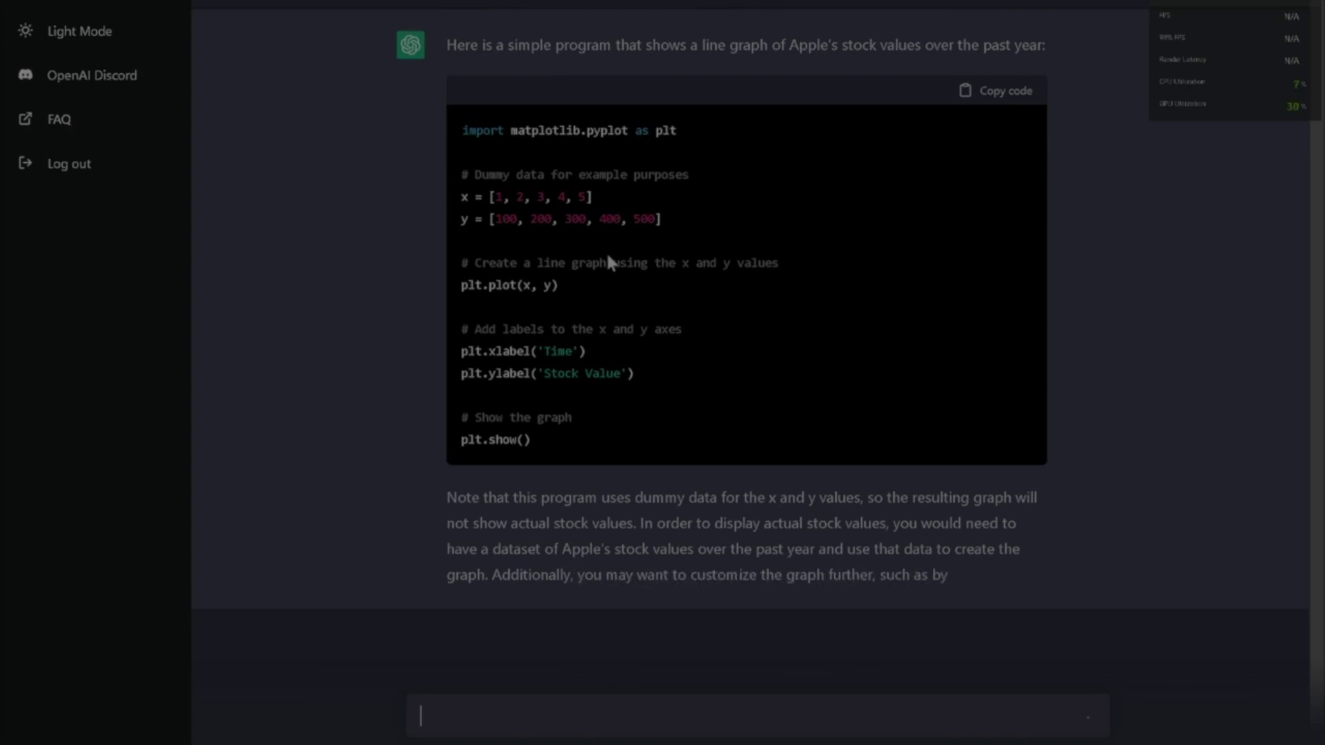
key("alt+Tab")
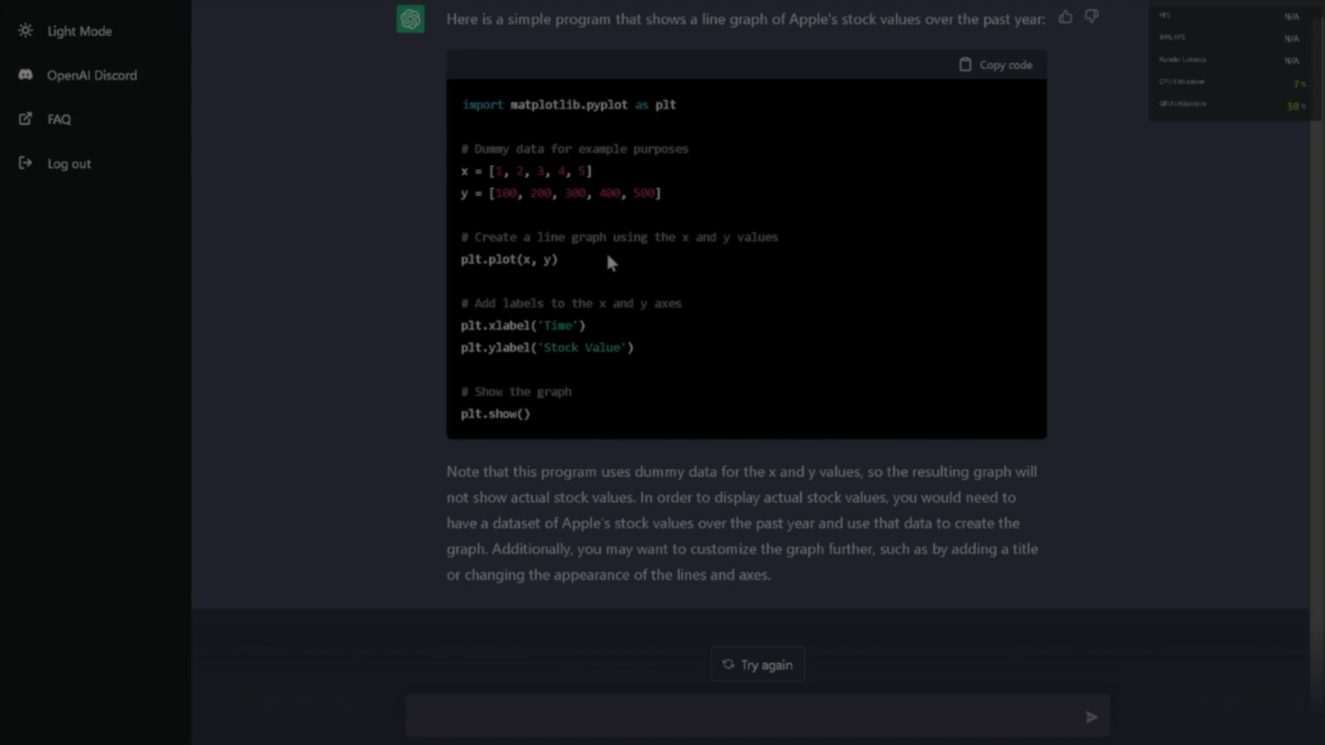
Step: Ask ChatGPT to modify the program so it pulls real Apple stock data
type("Now modify the pr")
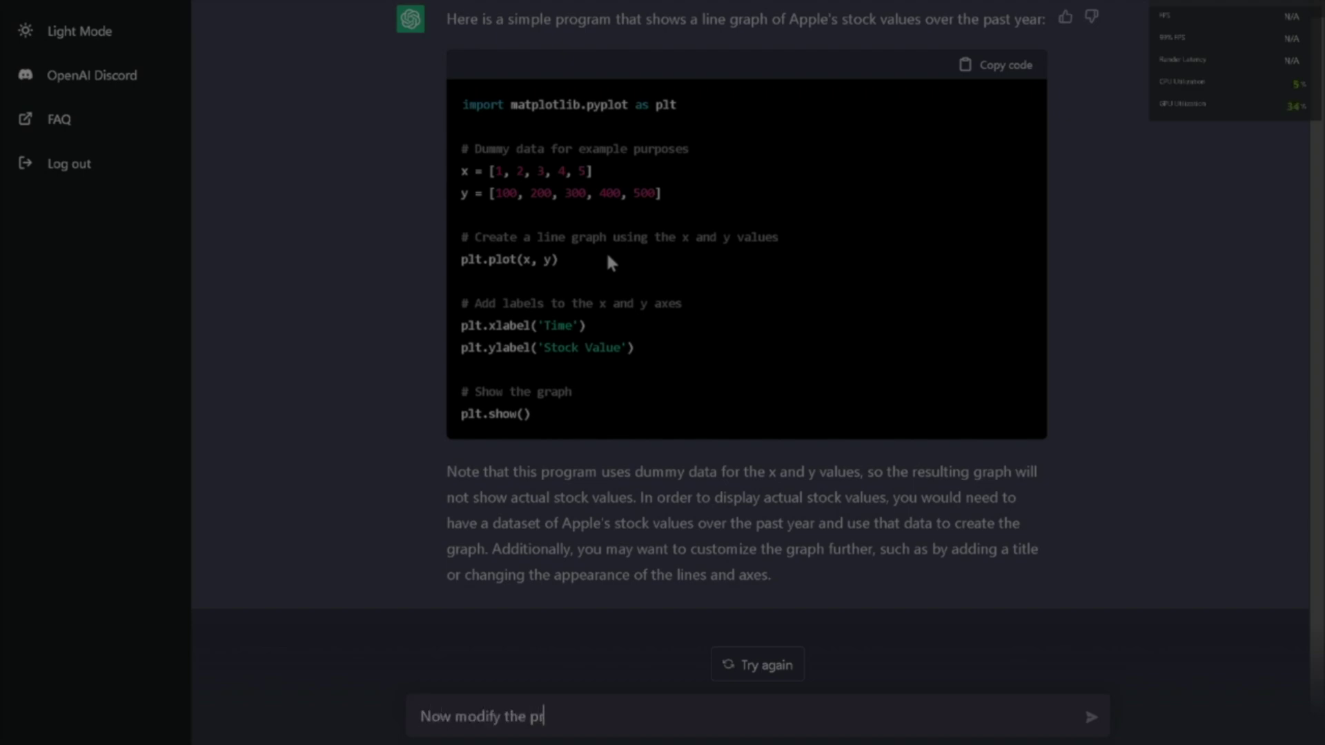
type("ogram so that it pulls ")
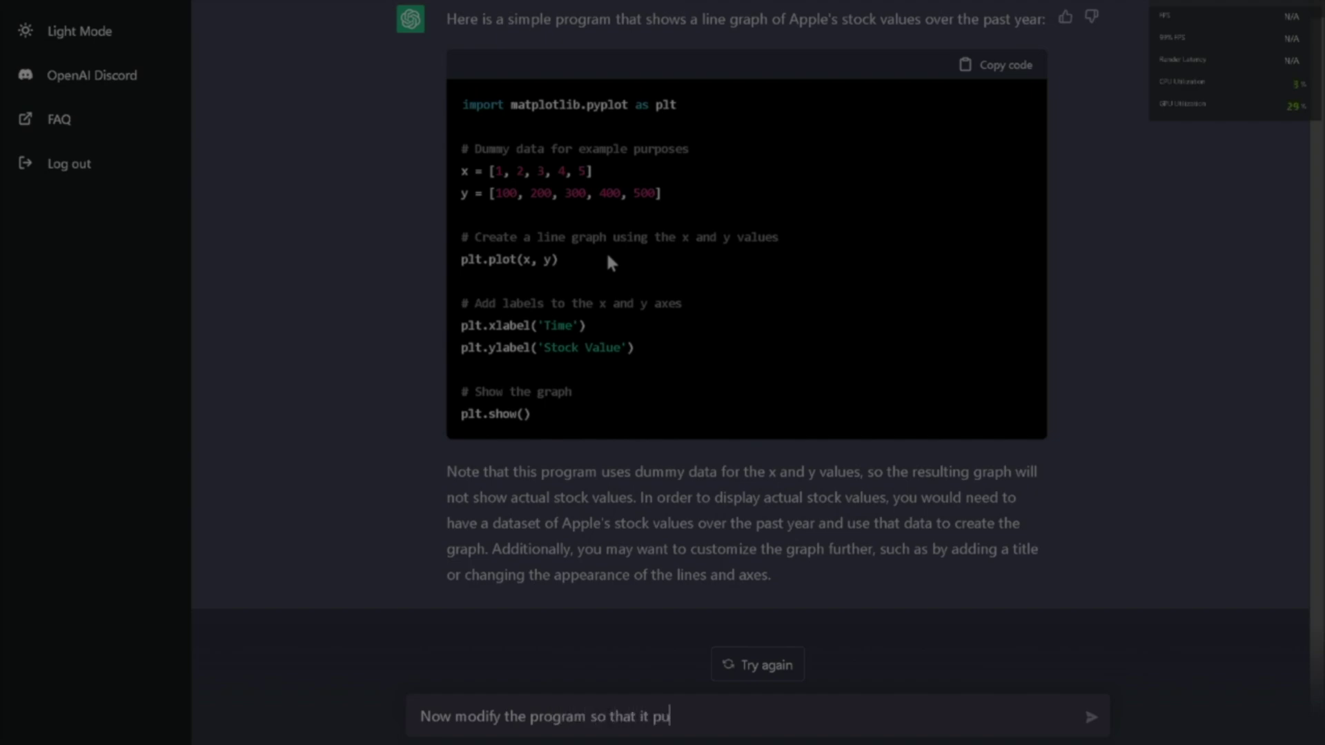
type("data from")
key("ctrl+BackSpace")
key("ctrl+BackSpace")
type("real apple stock data.")
key("Return")
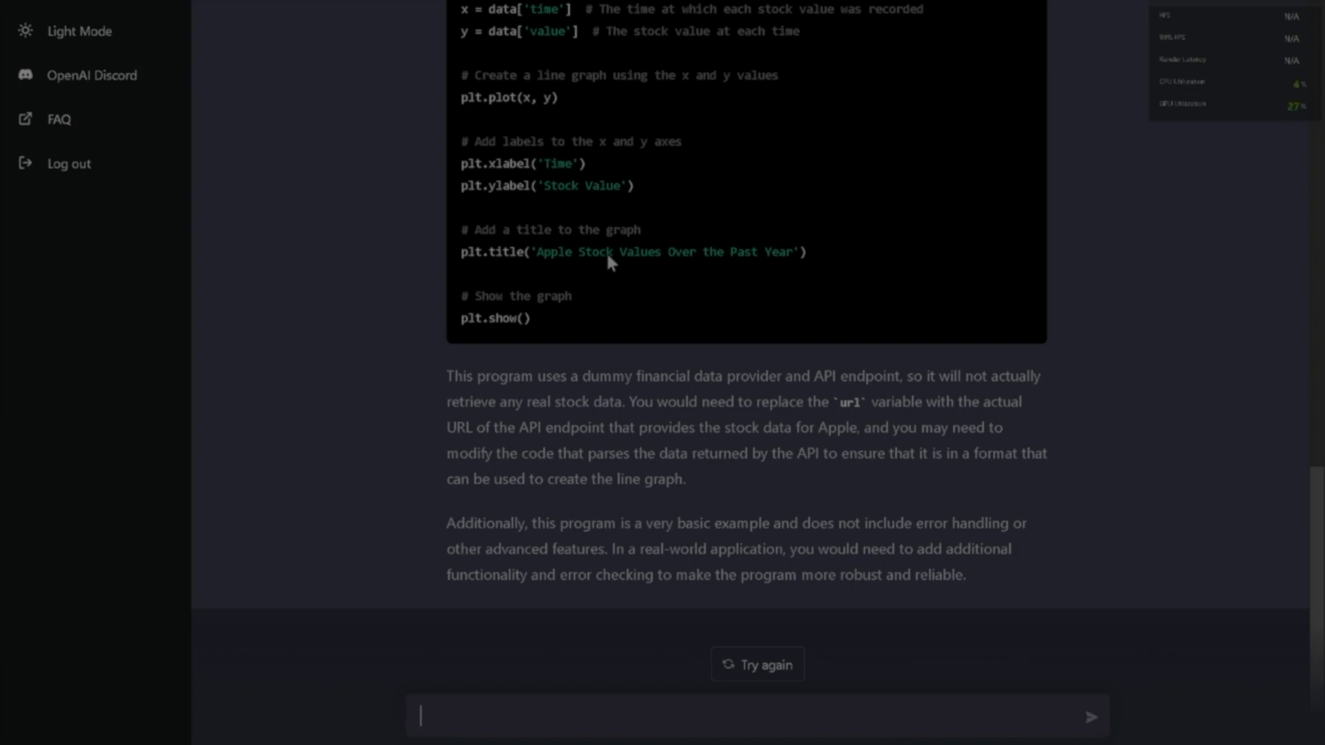
Step: Request a basic Python chatroom that needs no database and review the generated code
type("make a basic chatroom in pytho")
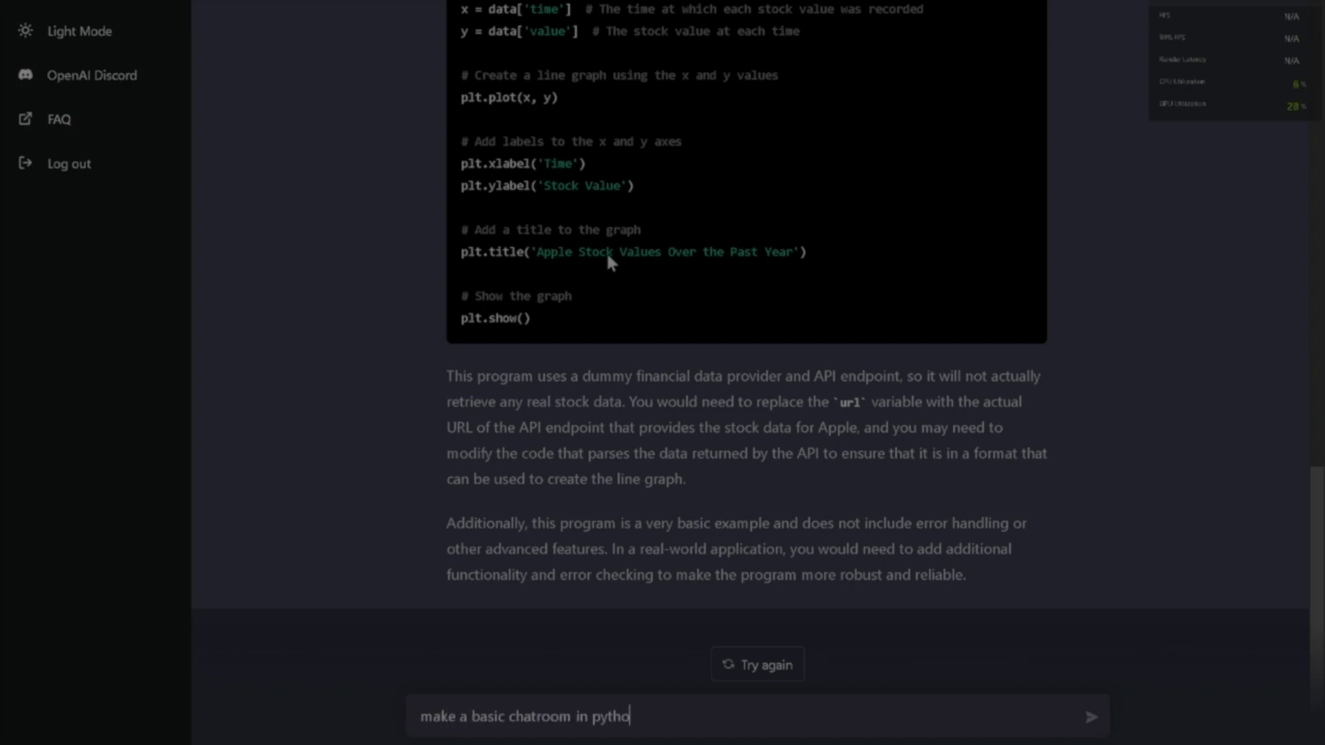
type("n that does not require a database.")
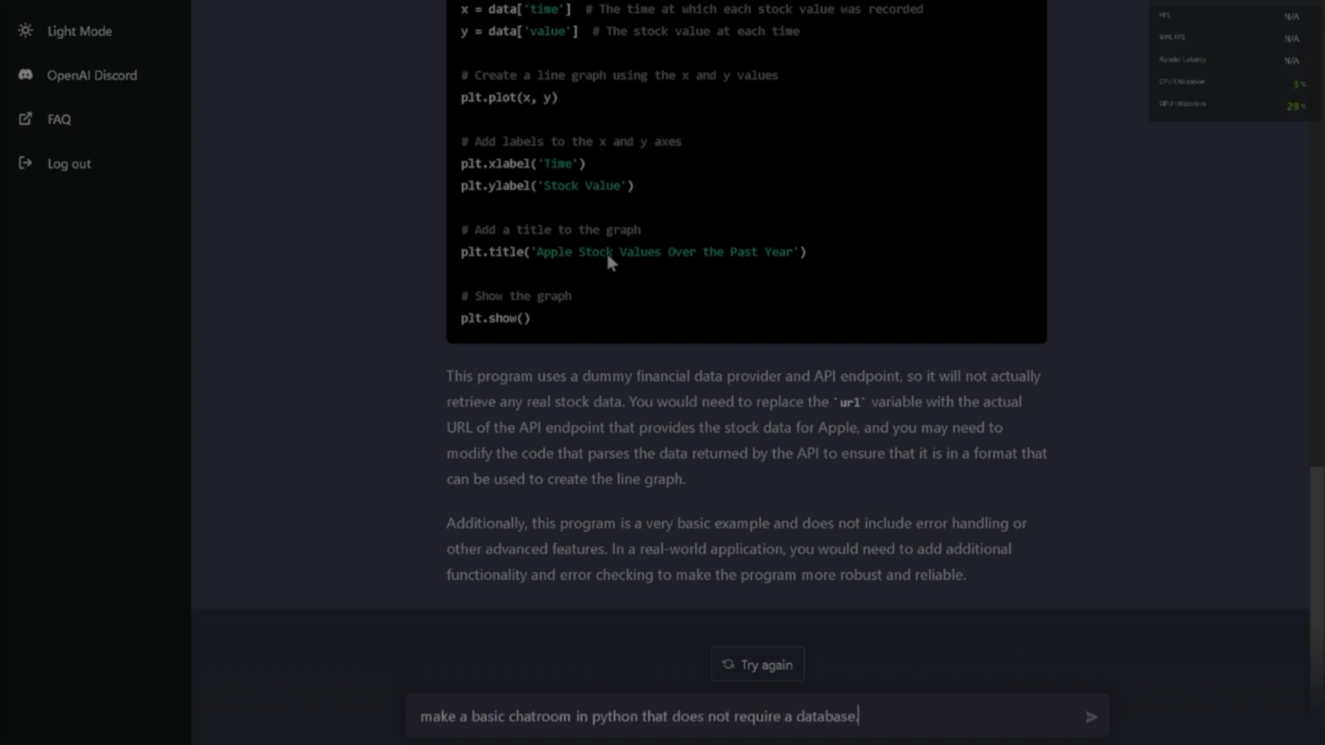
key("Return")
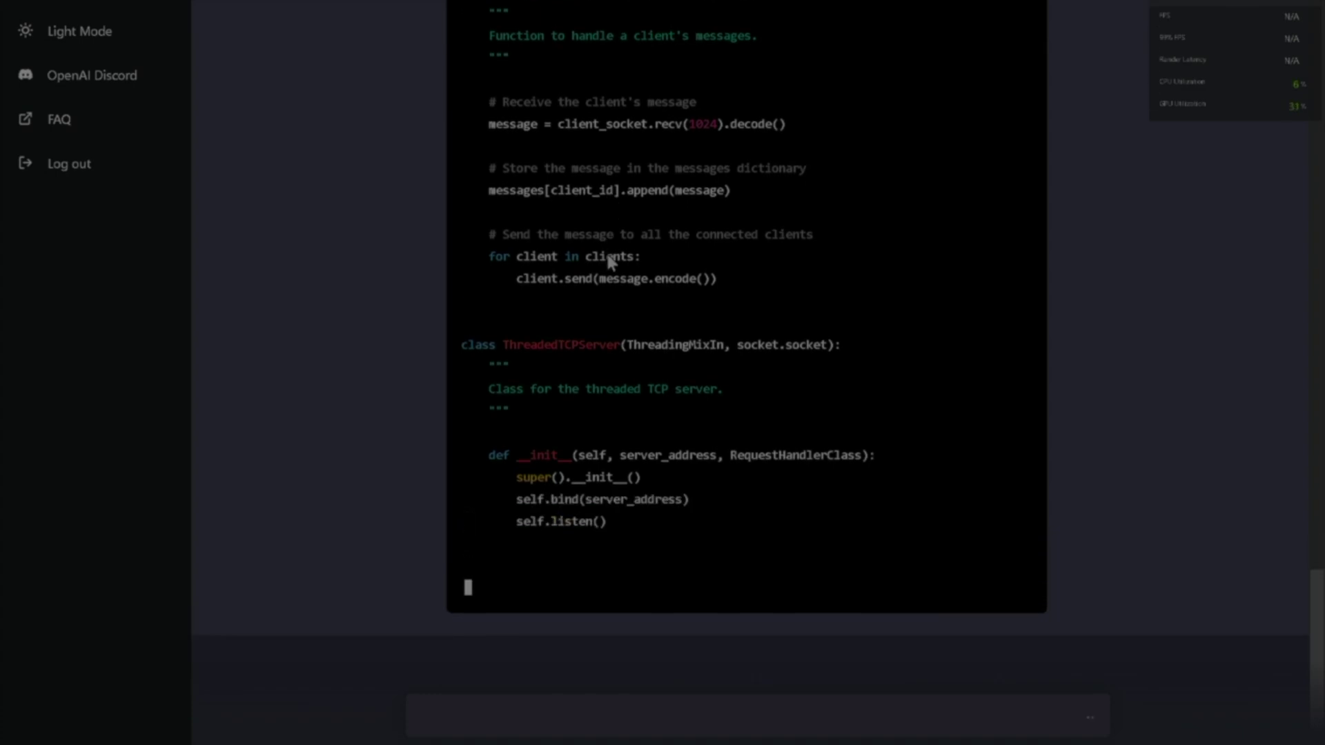
scroll(610, 262, "up", 4)
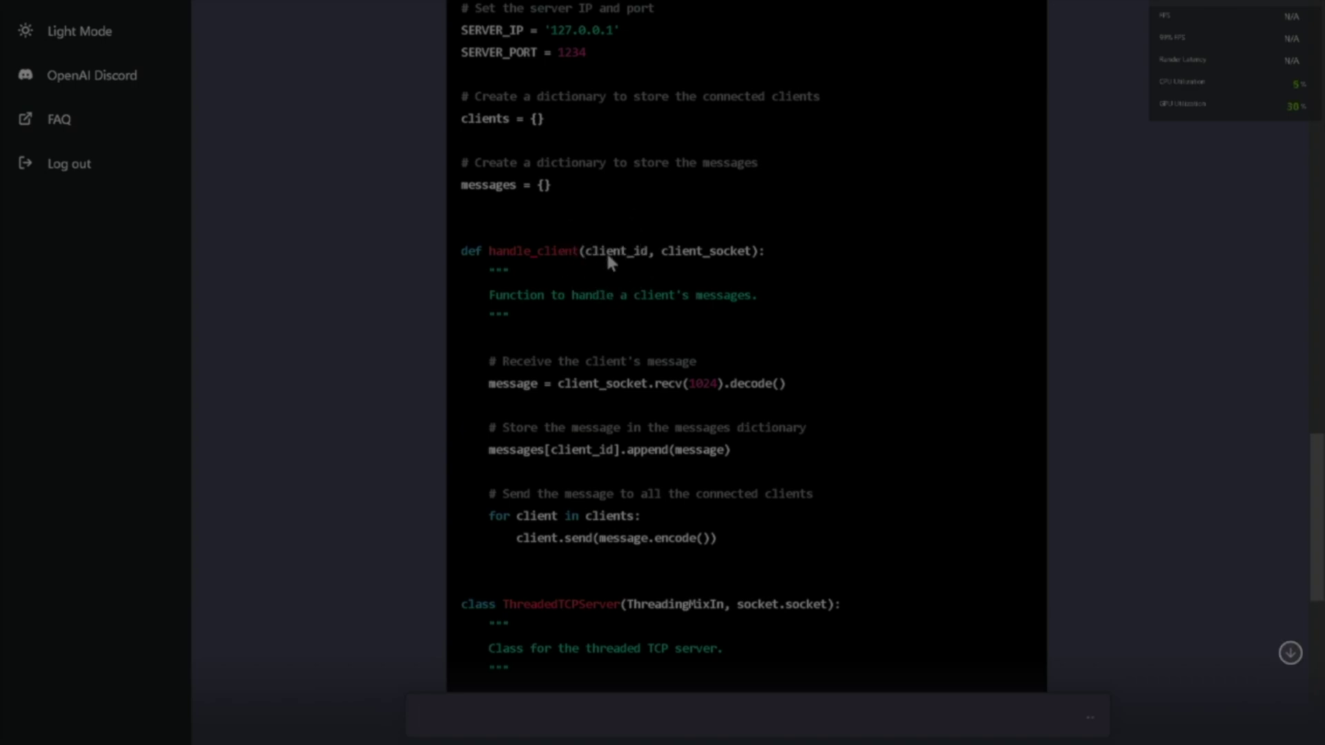
scroll(610, 262, "up", 7)
Step: Run notepad server.py in Command Prompt to create the server script file
key("alt+Tab")
type("notepad server.py")
key("Return")
key("alt+Tab")
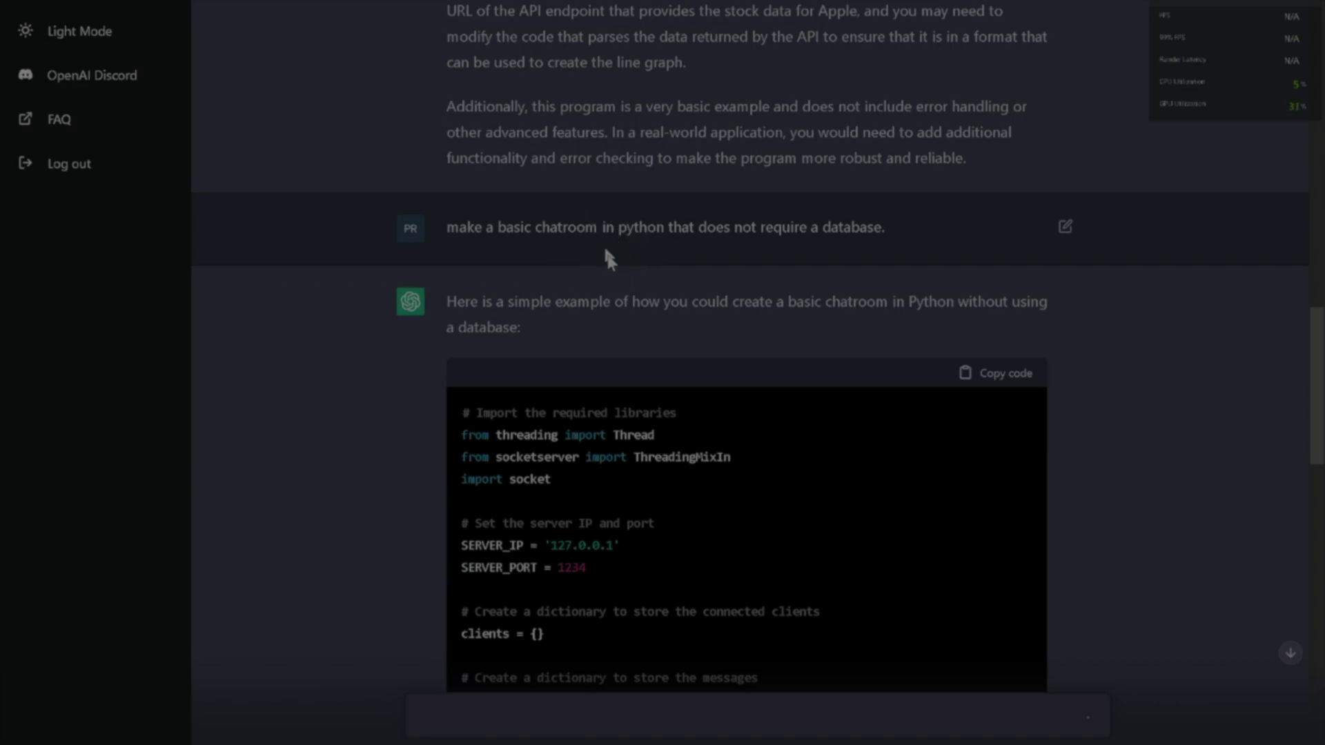
Step: Type the follow-up 'Now create a client for this', then clear it without sending
type("Now create a client for this")
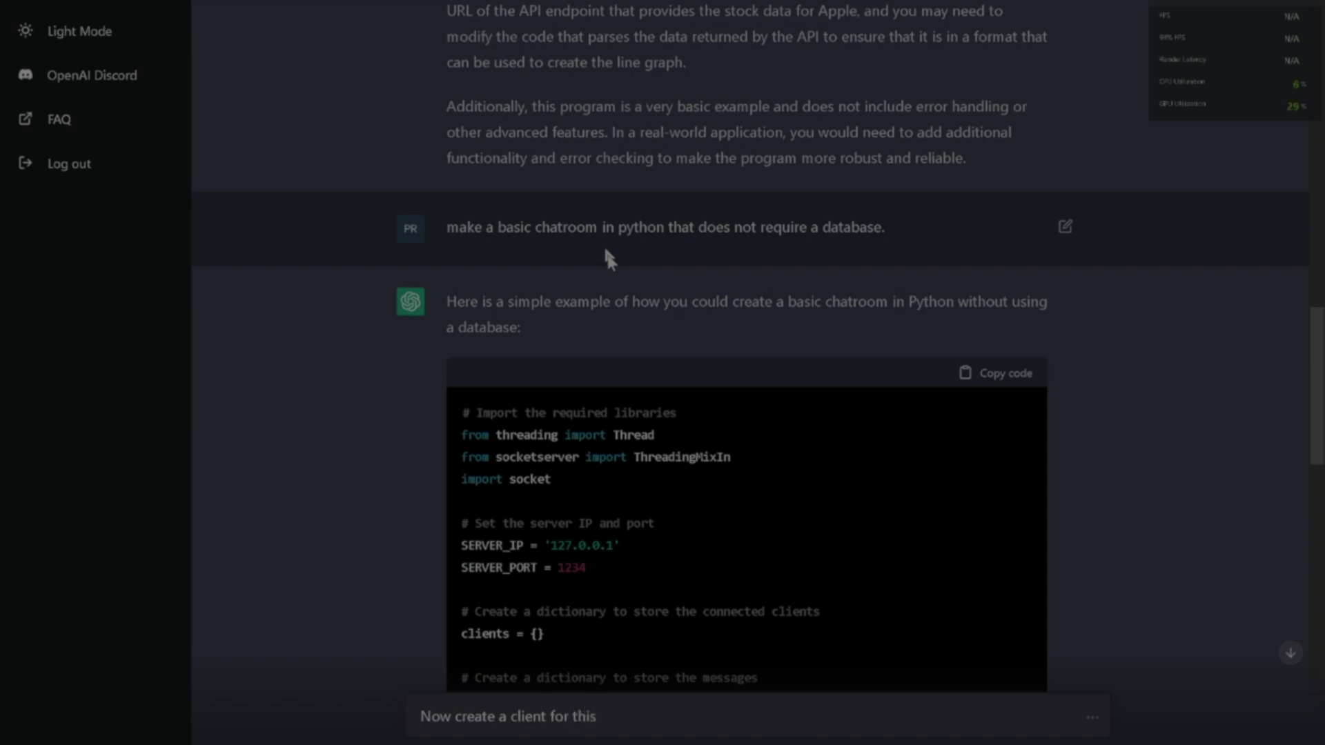
scroll(606, 259, "down", 15)
key("ctrl")
key("ctrl")
key("ctrl")
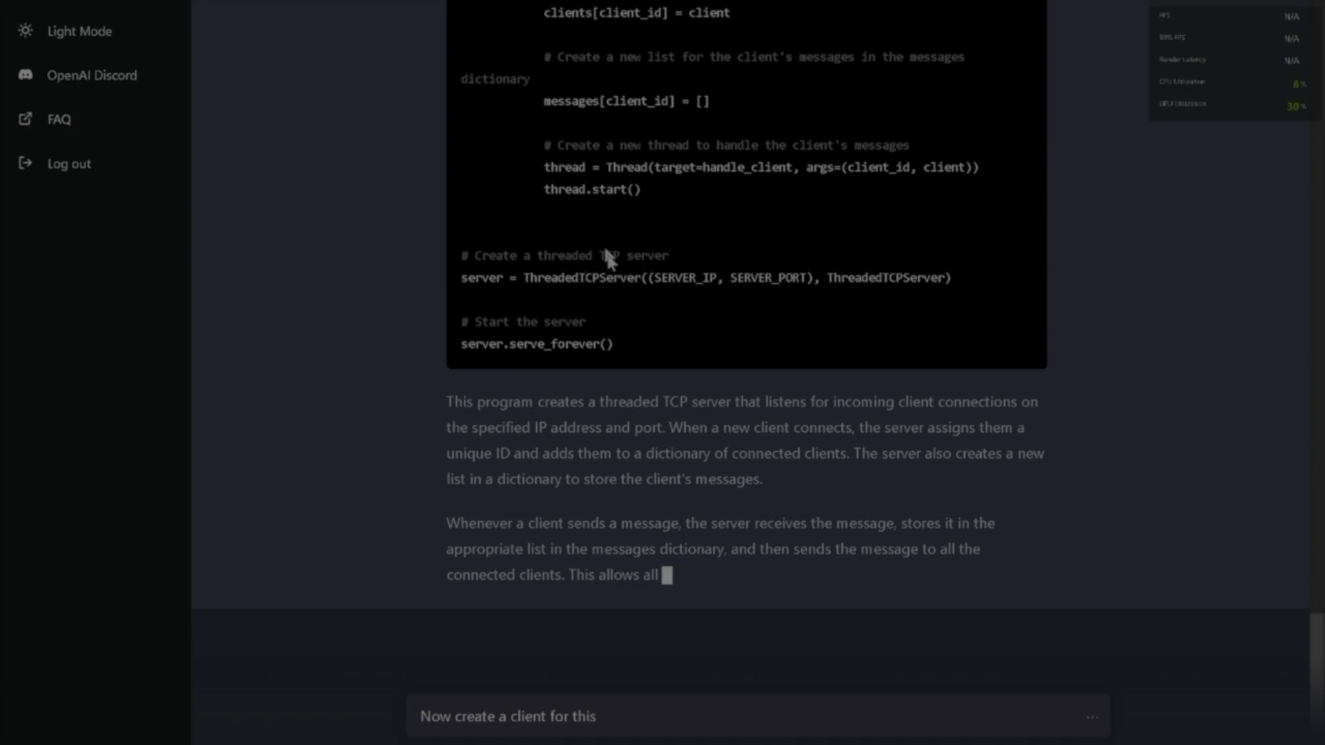
key("Return")
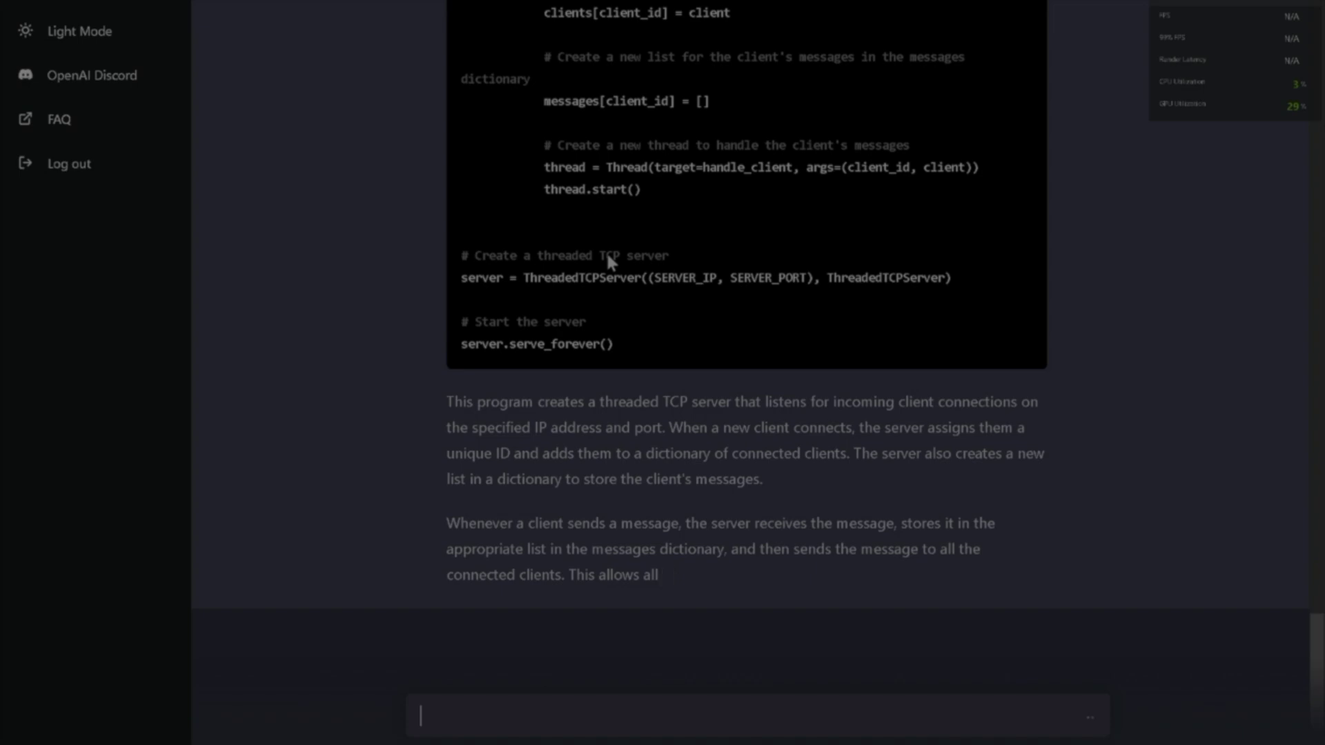
Step: Ask for a basic database-free Python chatroom, then begin typing 'Make this chatroom online'
type("c")
type("reate a basic chat")
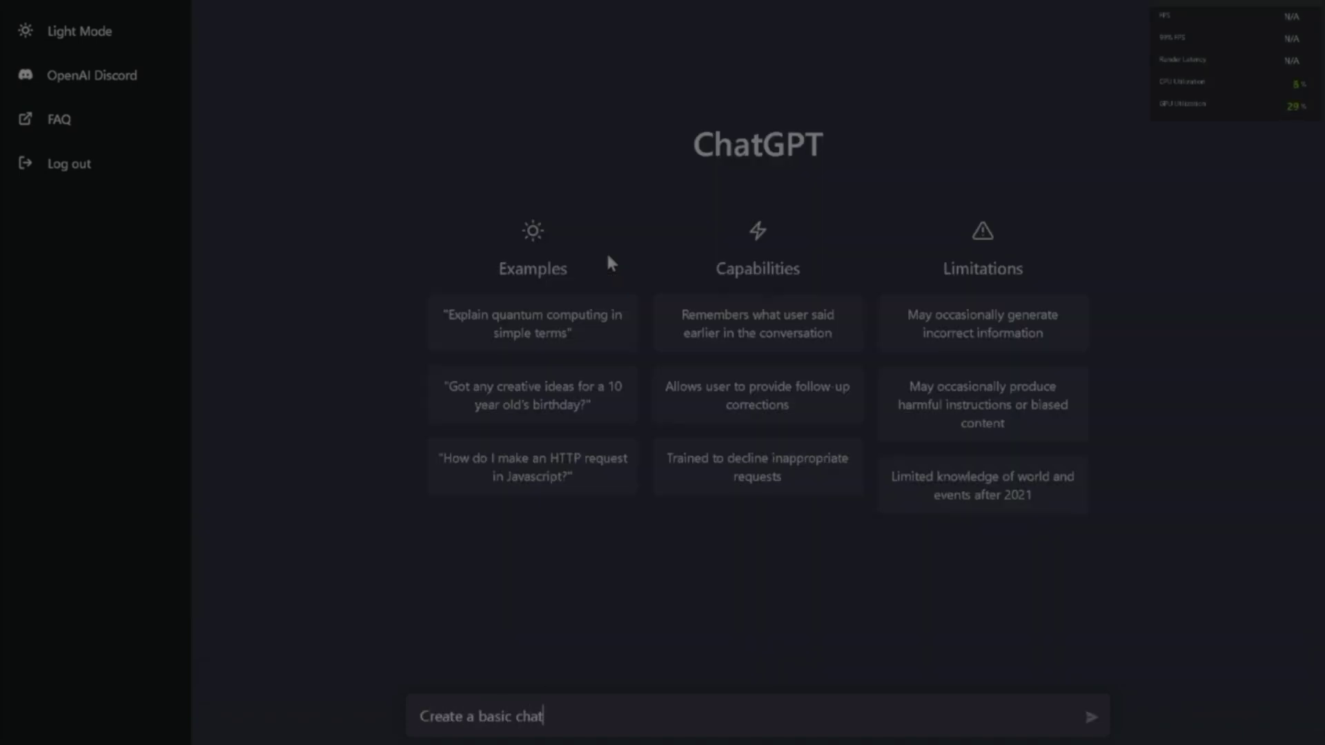
type("room that require")
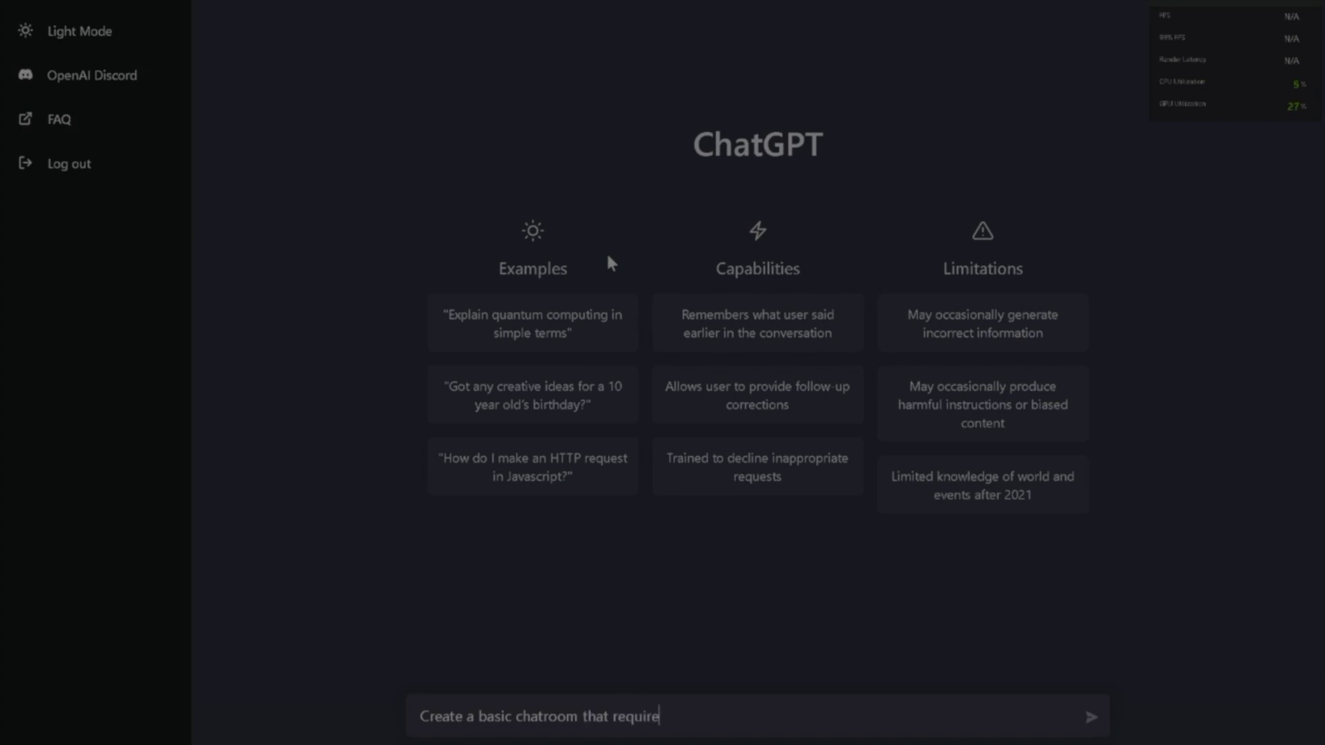
type("s no database in python")
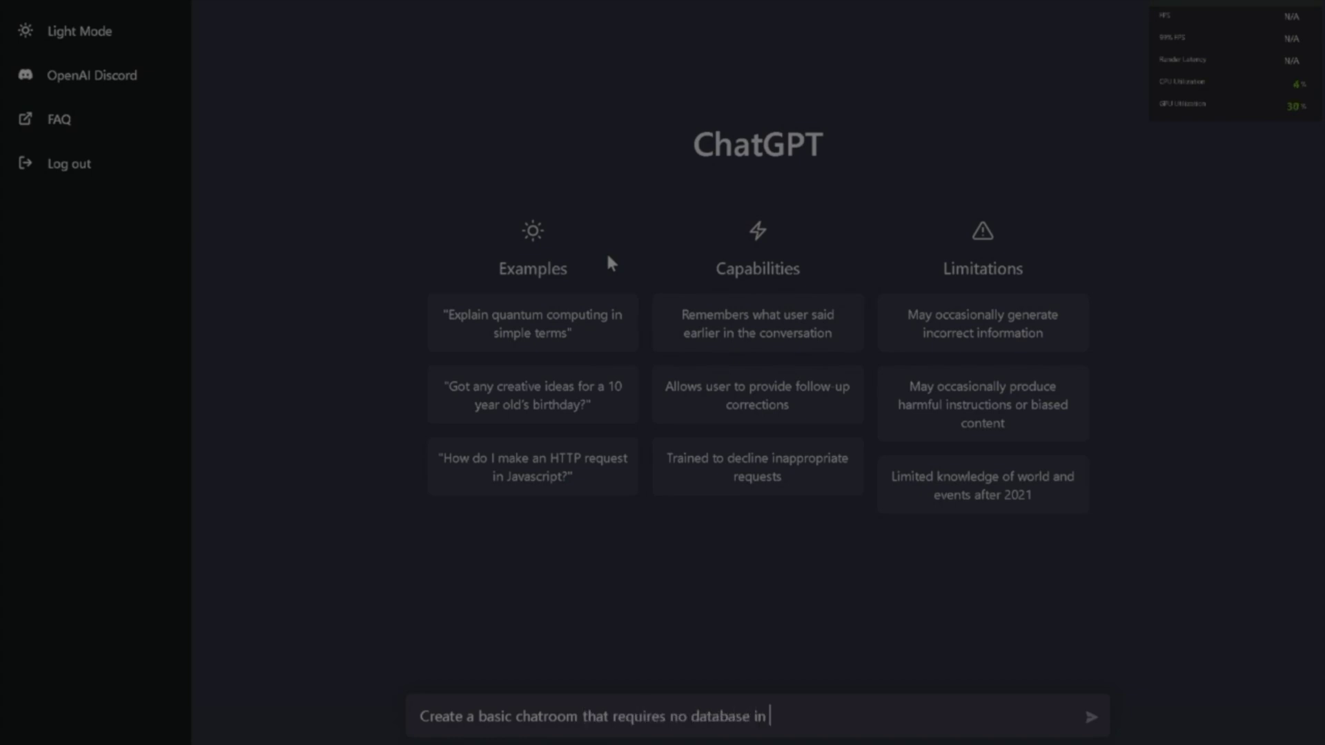
key("Return")
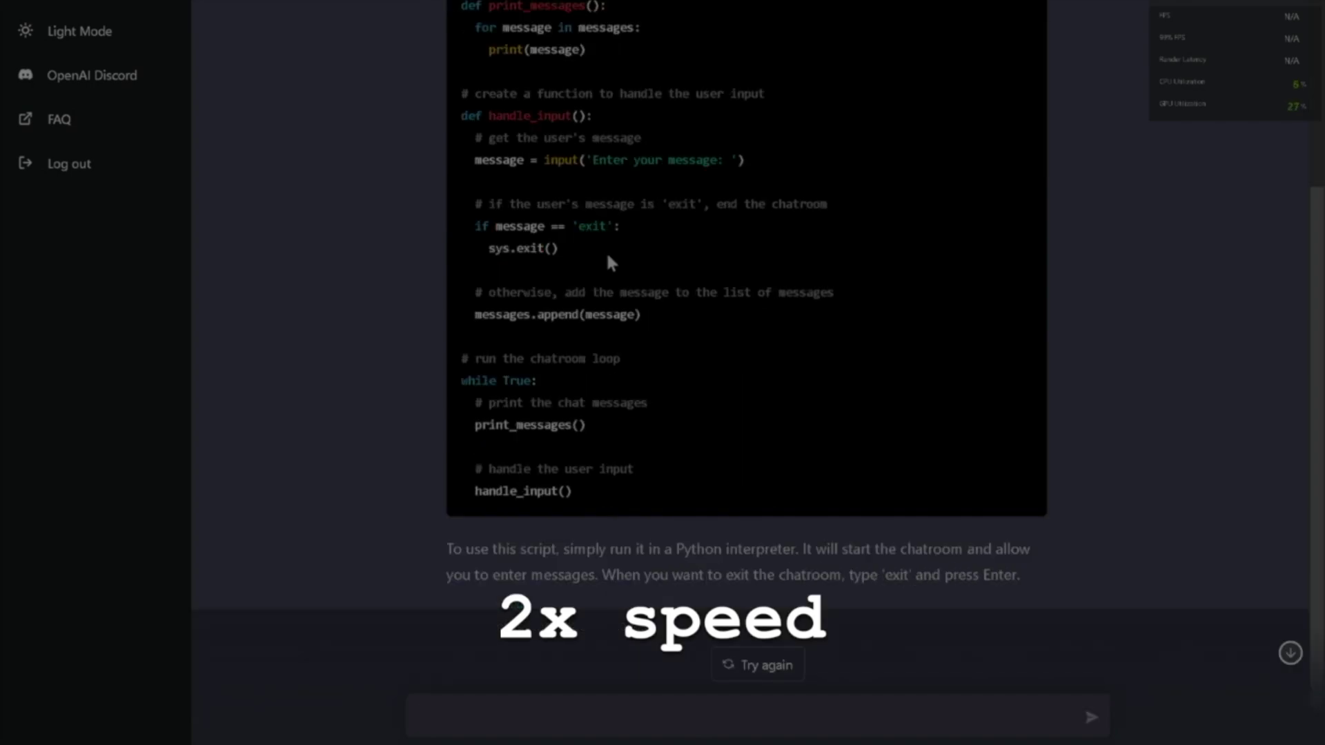
scroll(611, 262, "up", 4)
type("Make this chatroom online")
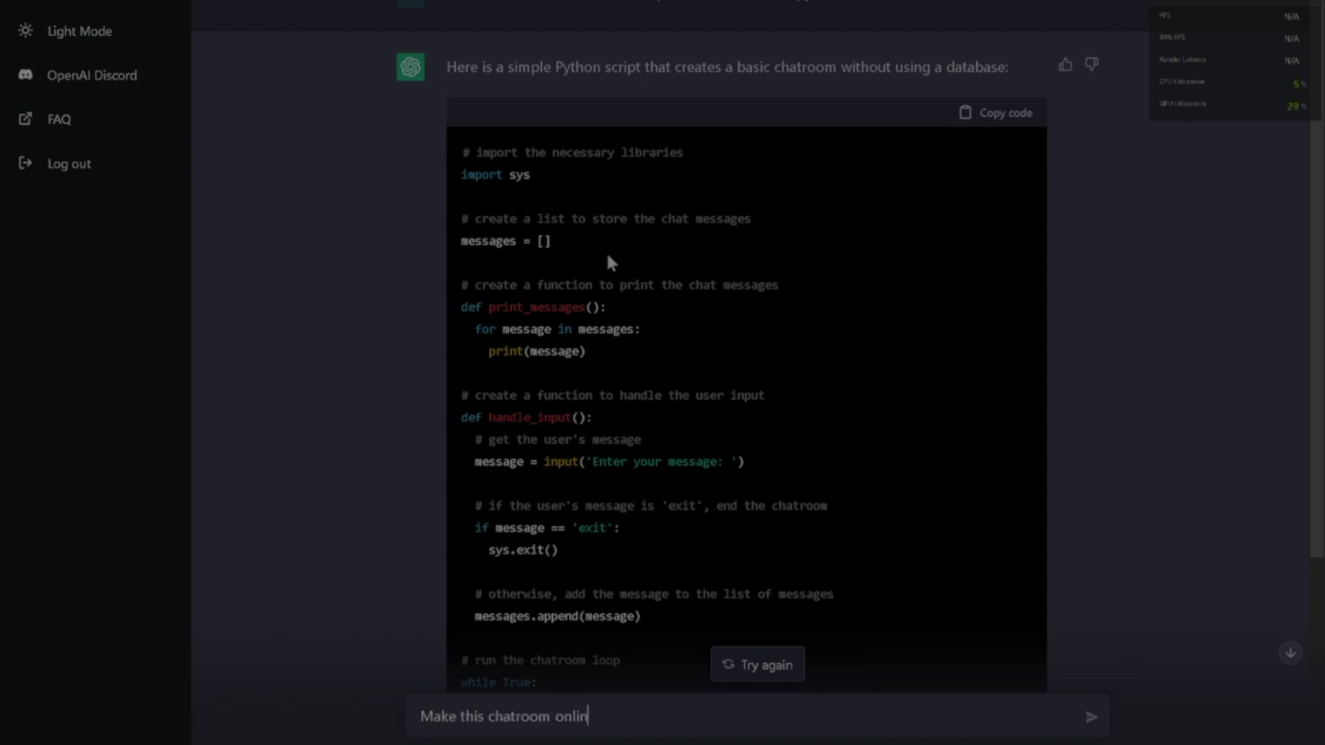
Step: Send 'Make this chatroom online' and review the Flask app code and chatroom.html template
key("Return")
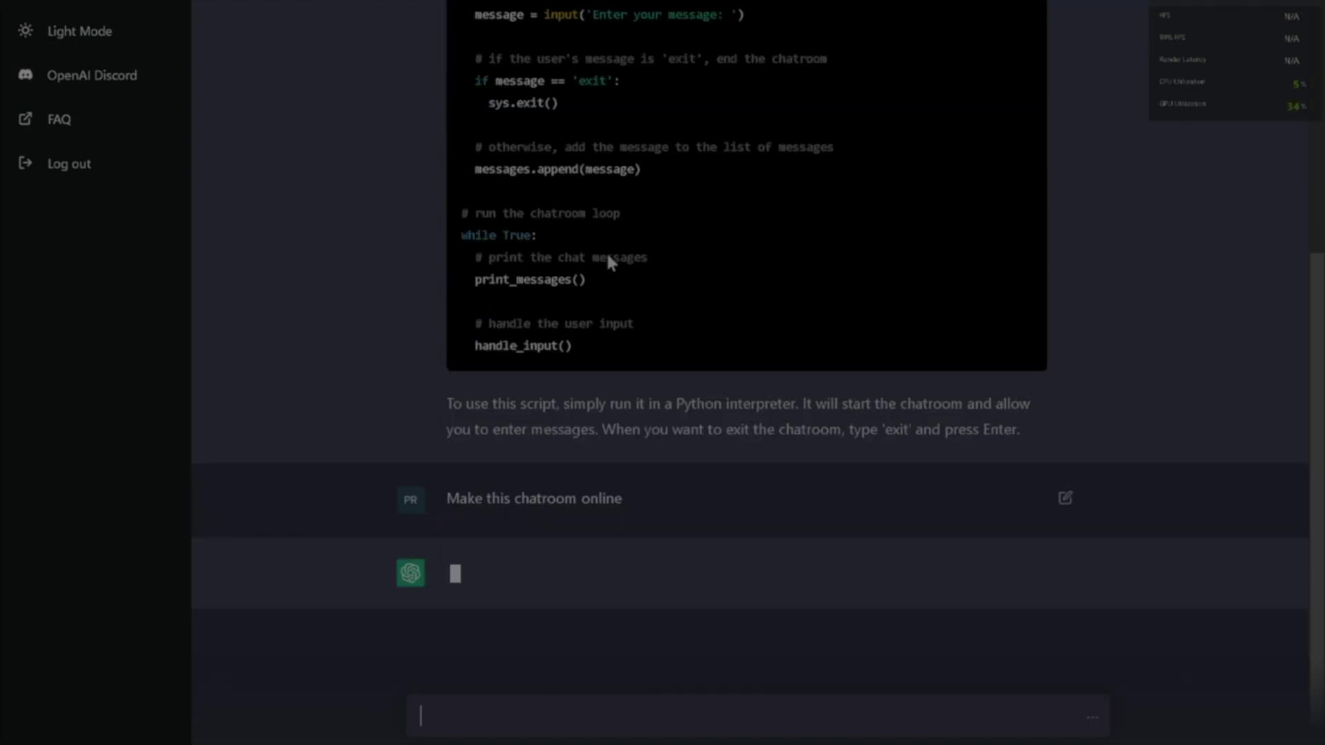
left_click(611, 262)
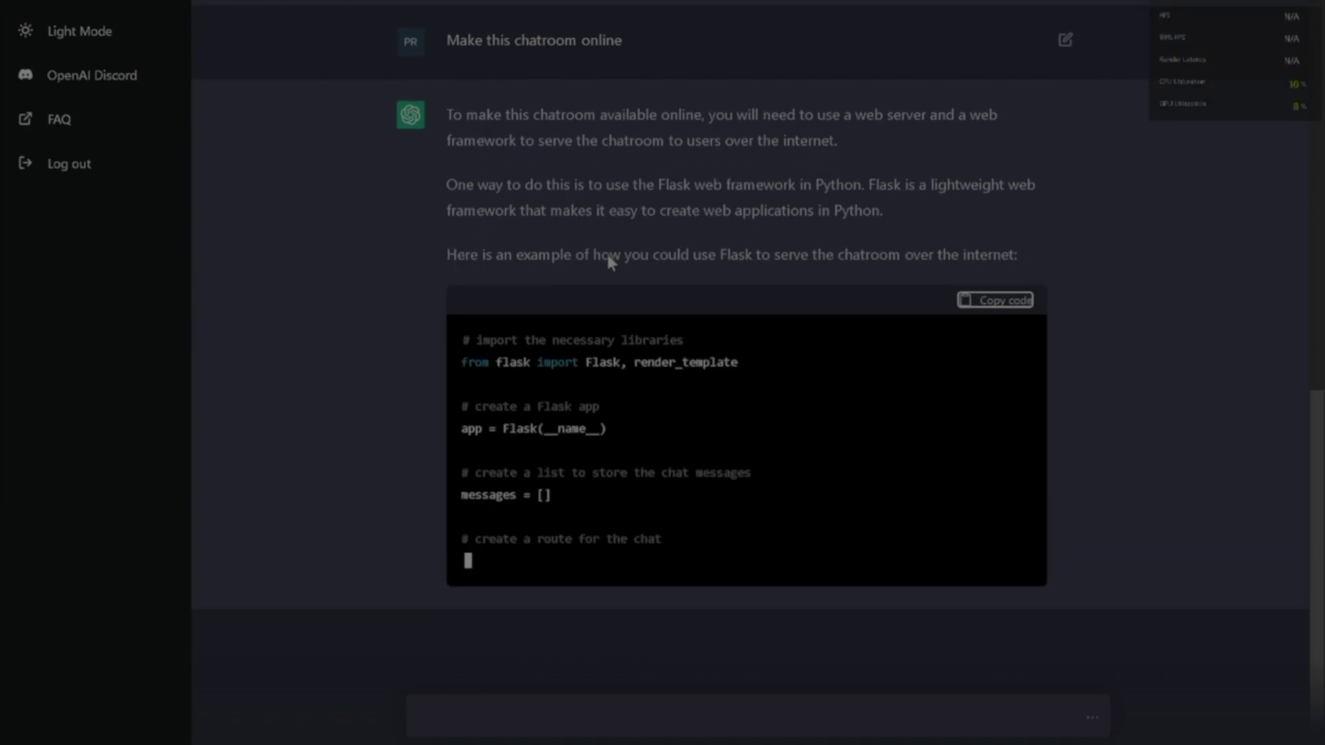
left_click(608, 261)
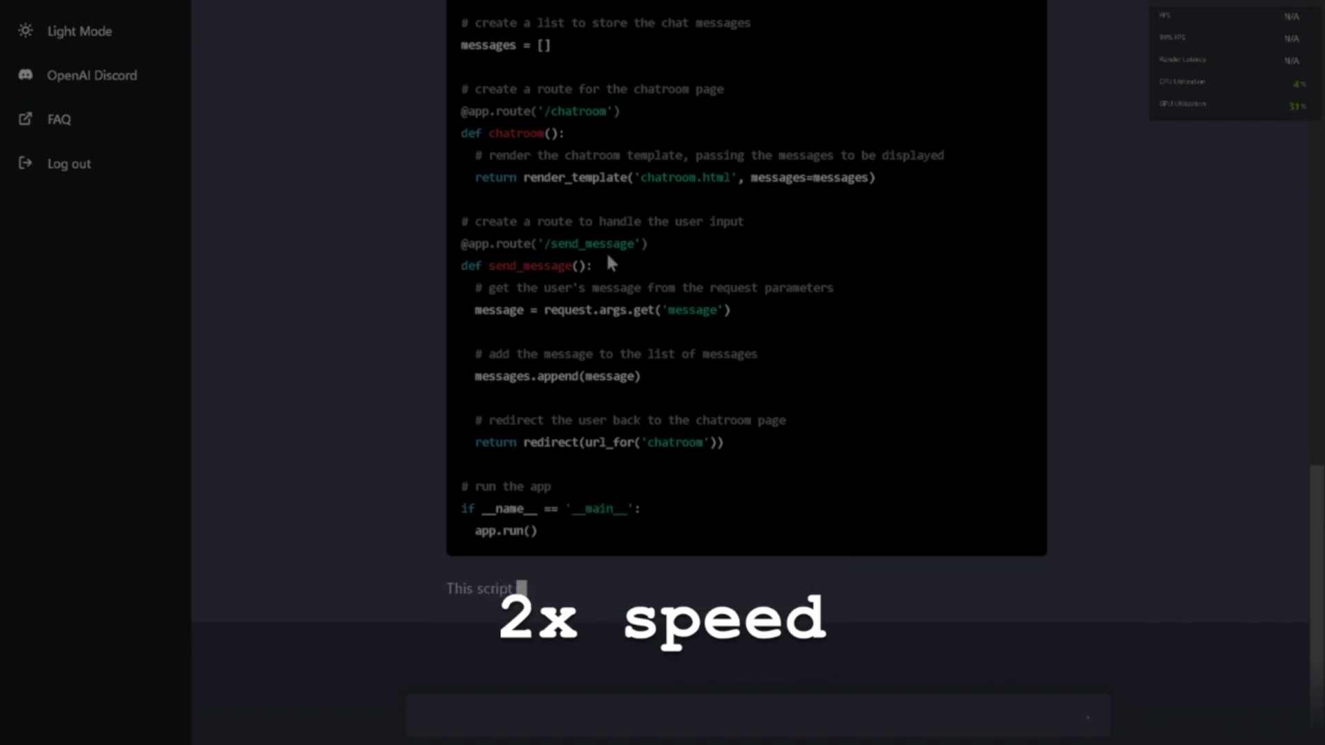
scroll(609, 261, "up", 2)
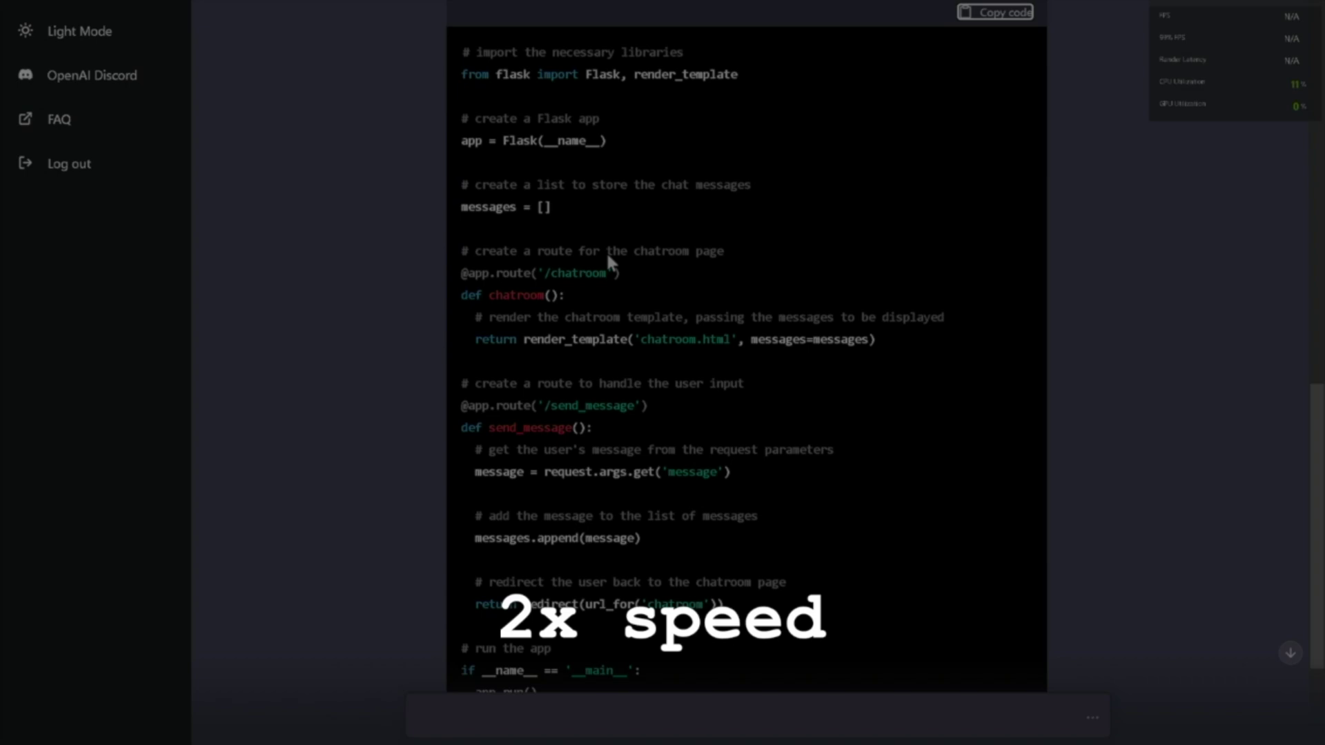
scroll(609, 261, "down", 5)
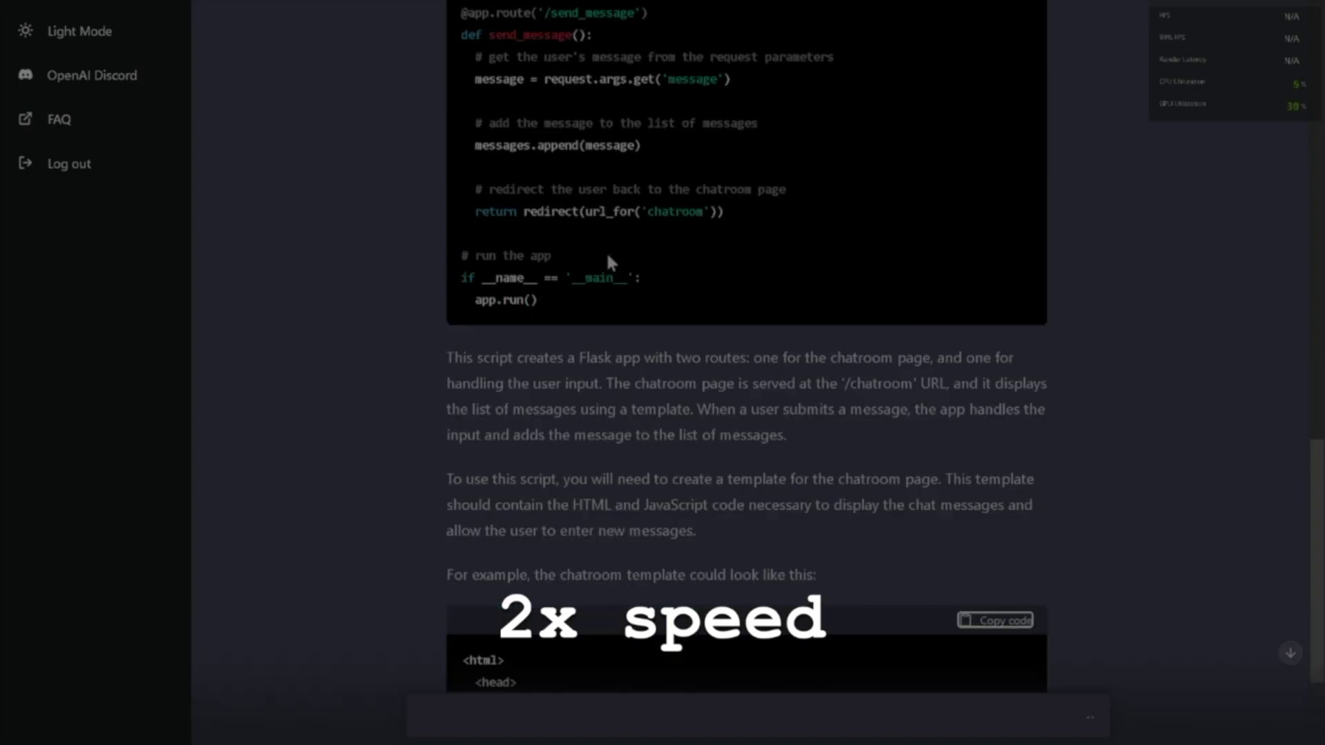
scroll(609, 261, "down", 5)
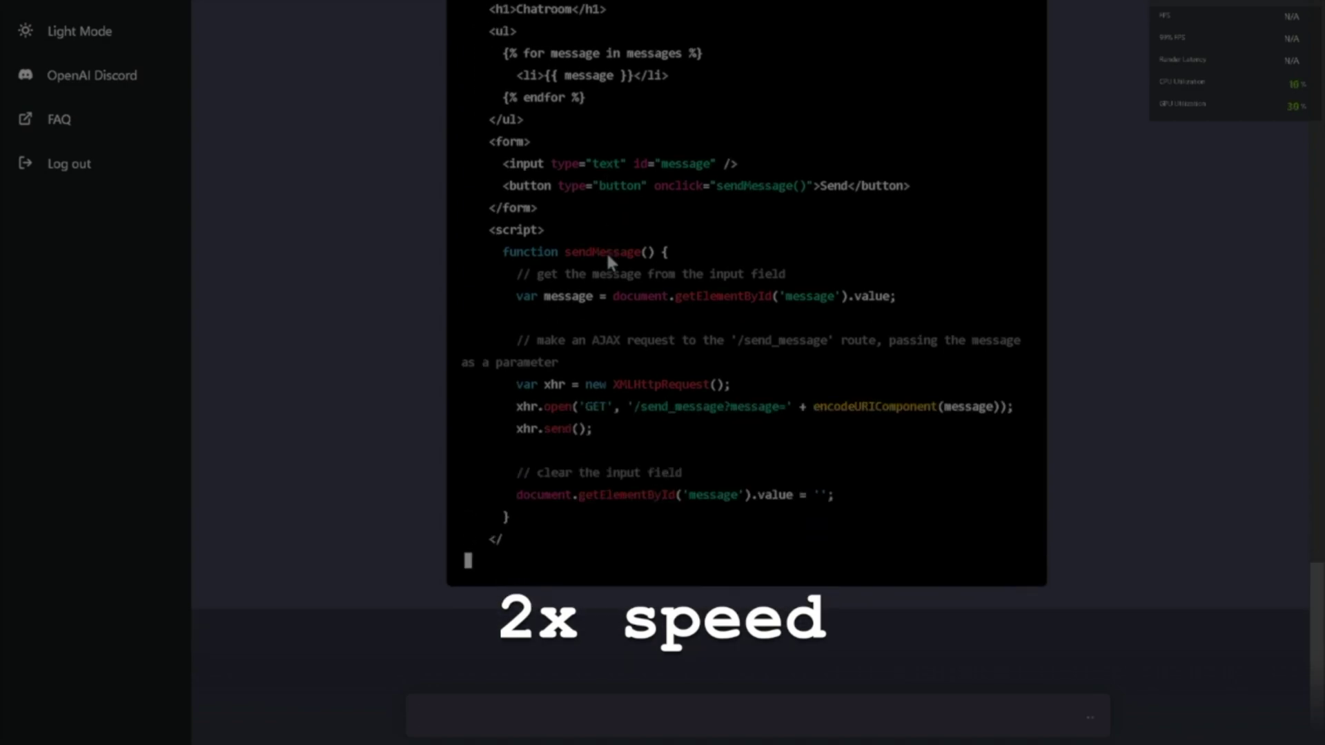
scroll(610, 262, "up", 2)
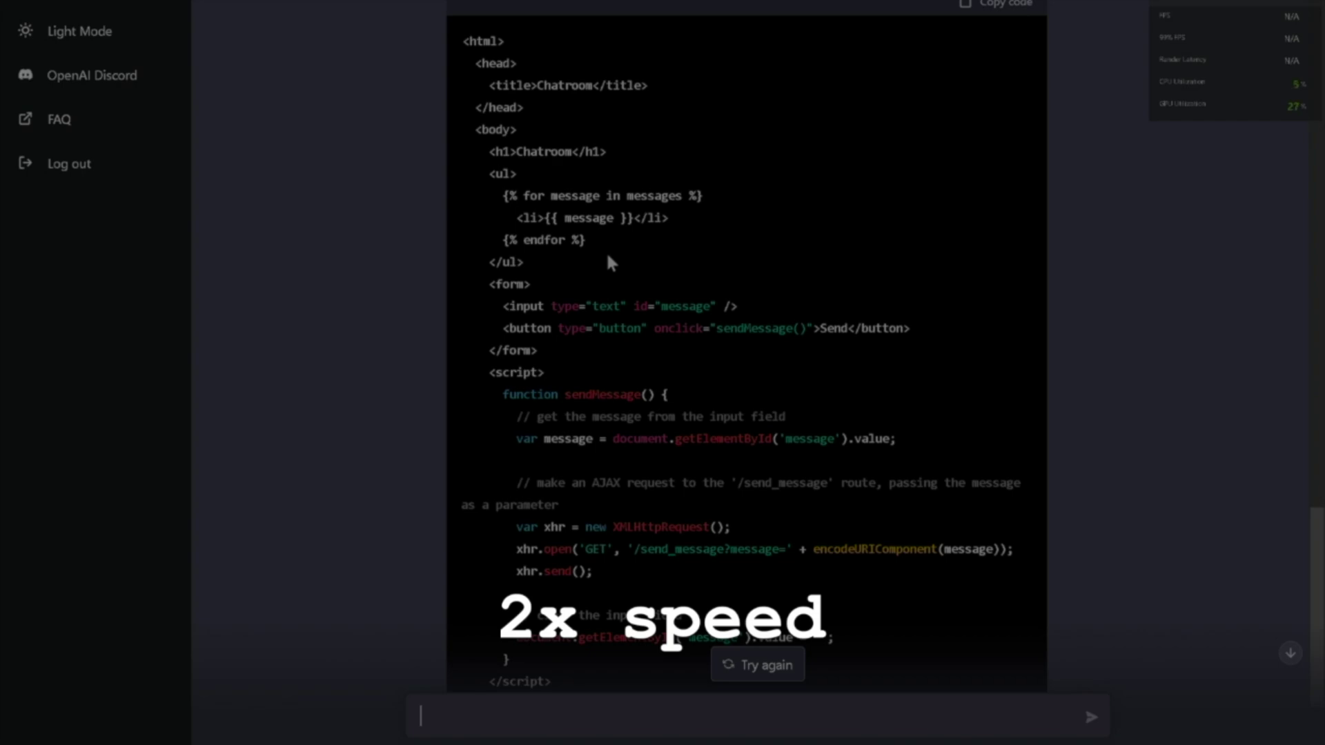
scroll(611, 262, "down", 3)
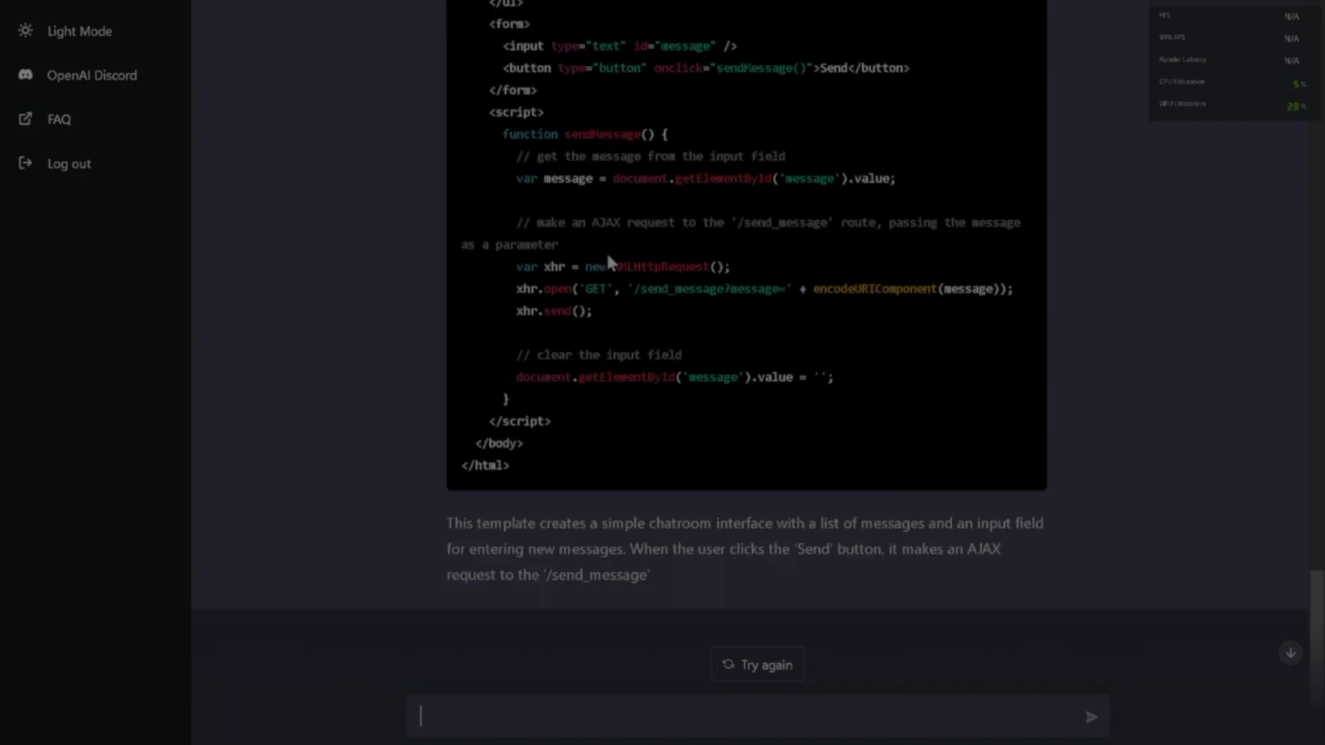
key("alt+Tab")
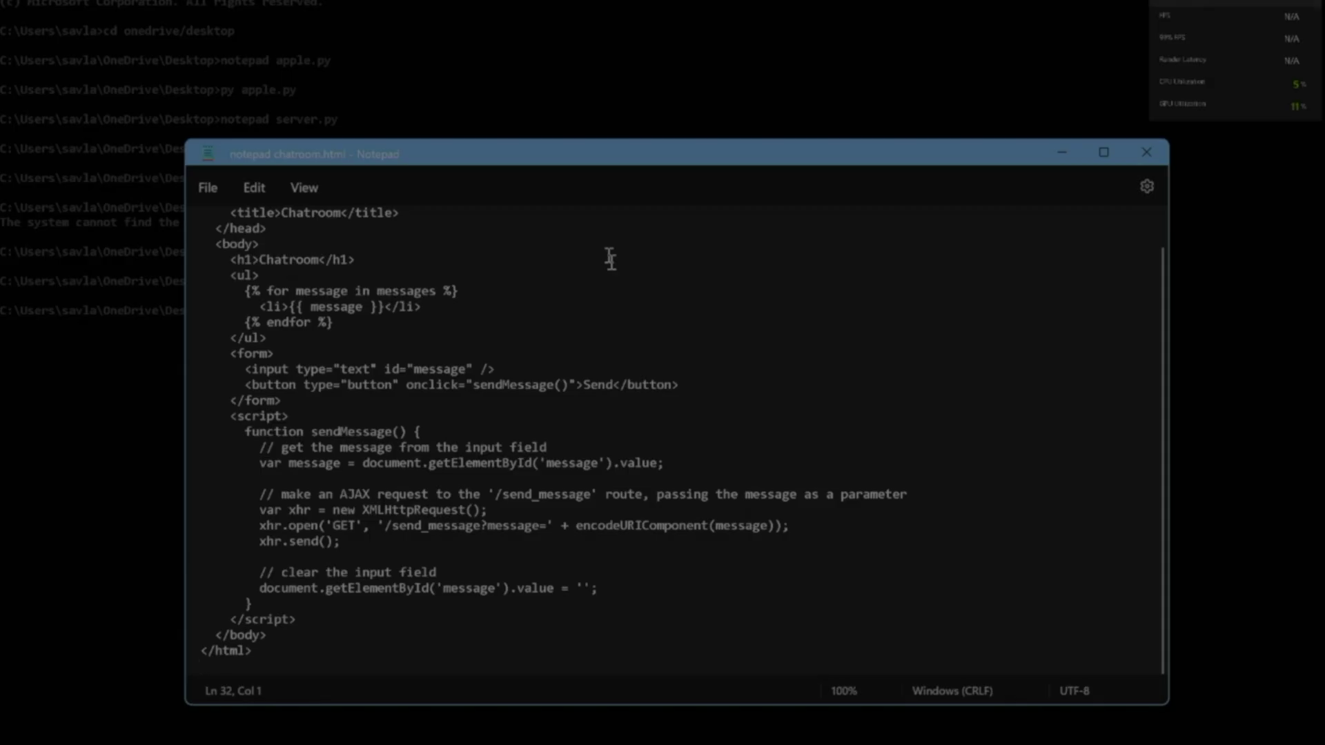
Step: Save the chatroom template, copy the server address and open a new browser tab
key("alt+Tab")
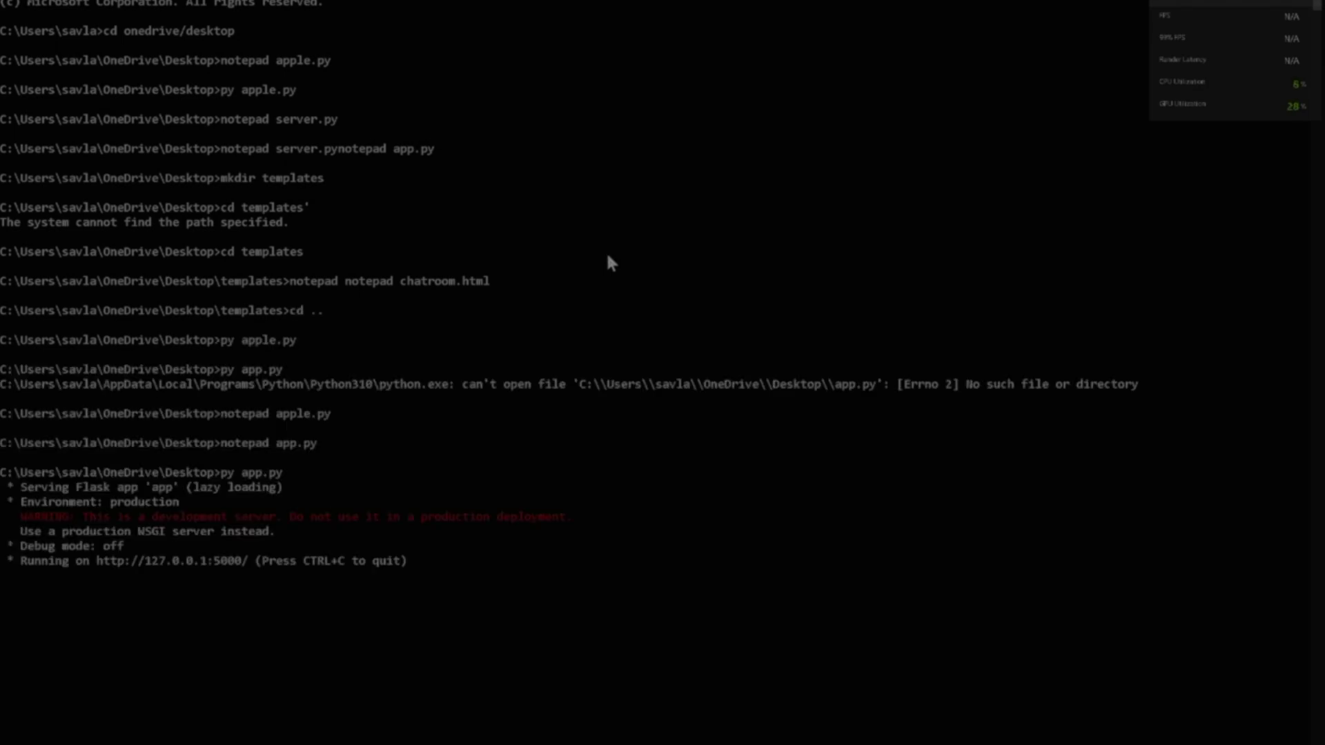
key("shift+Up")
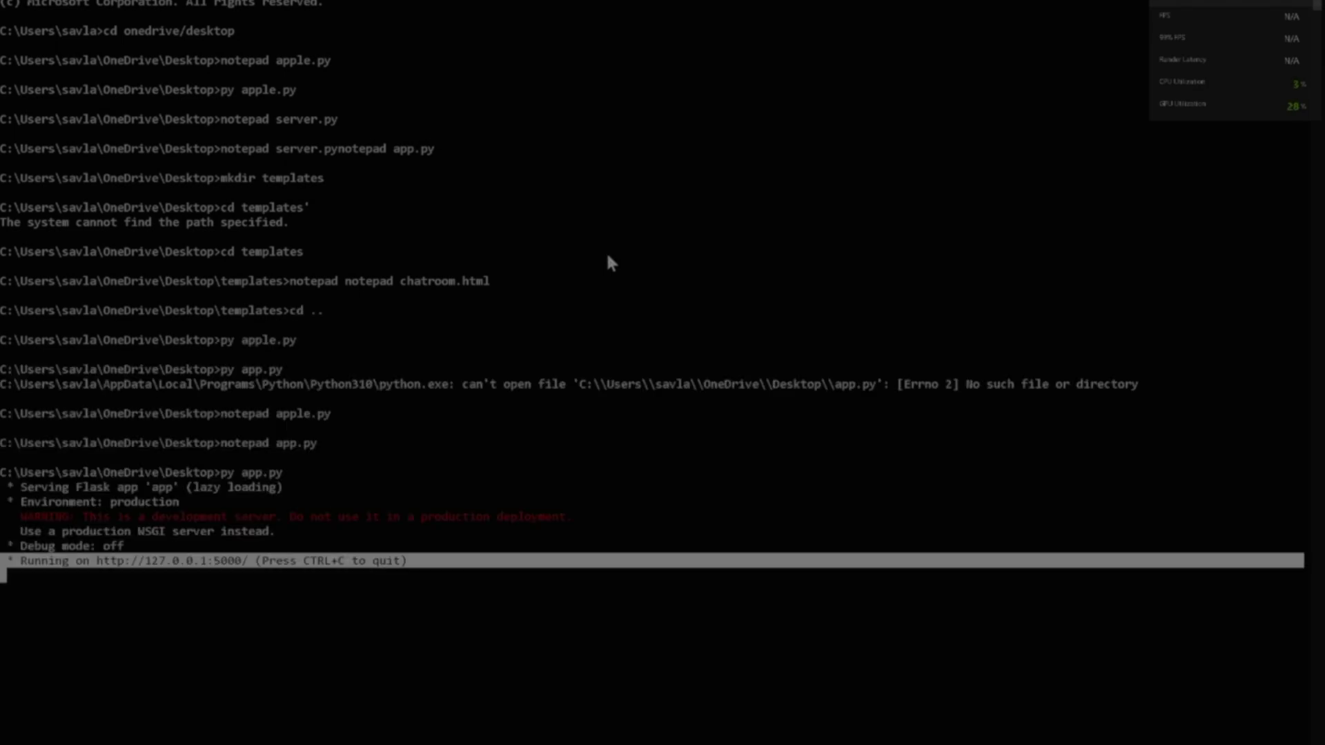
key("Return")
key("alt+Tab")
key("ctrl+t")
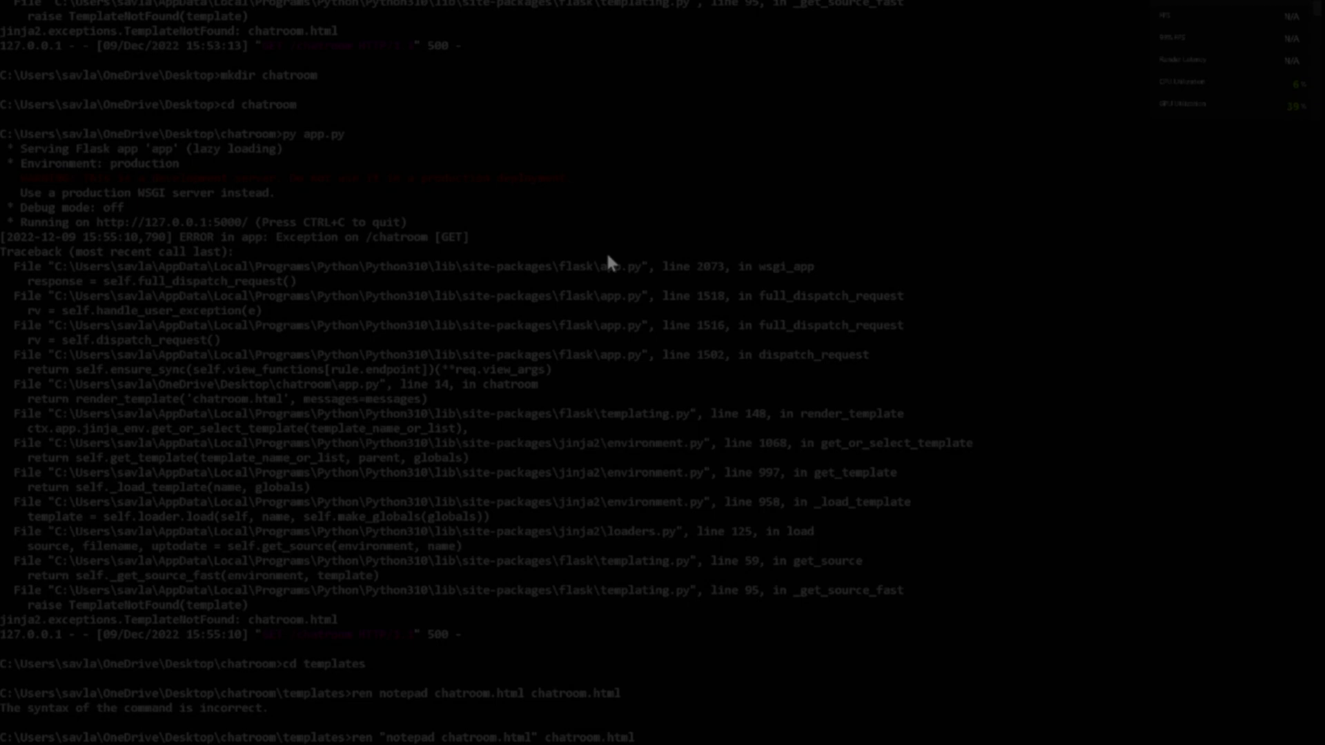
Step: Rename the template to chatroom.html, return to the parent folder and run py app.py
key("Return")
type("cd ..")
key("Return")
type("py app.py")
key("Return")
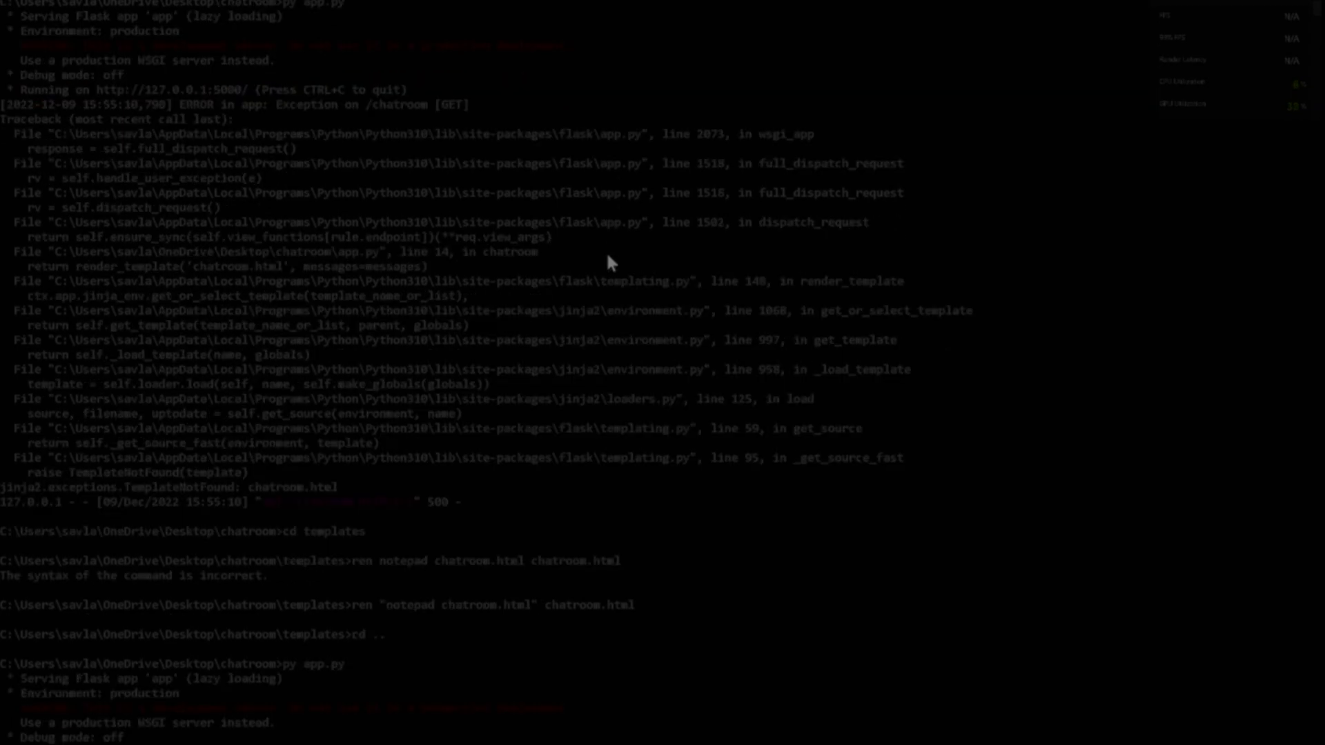
Step: Reload 127.0.0.1:5000/chatroom and send a short test message from the chatroom page
key("alt+Tab")
key("F5")
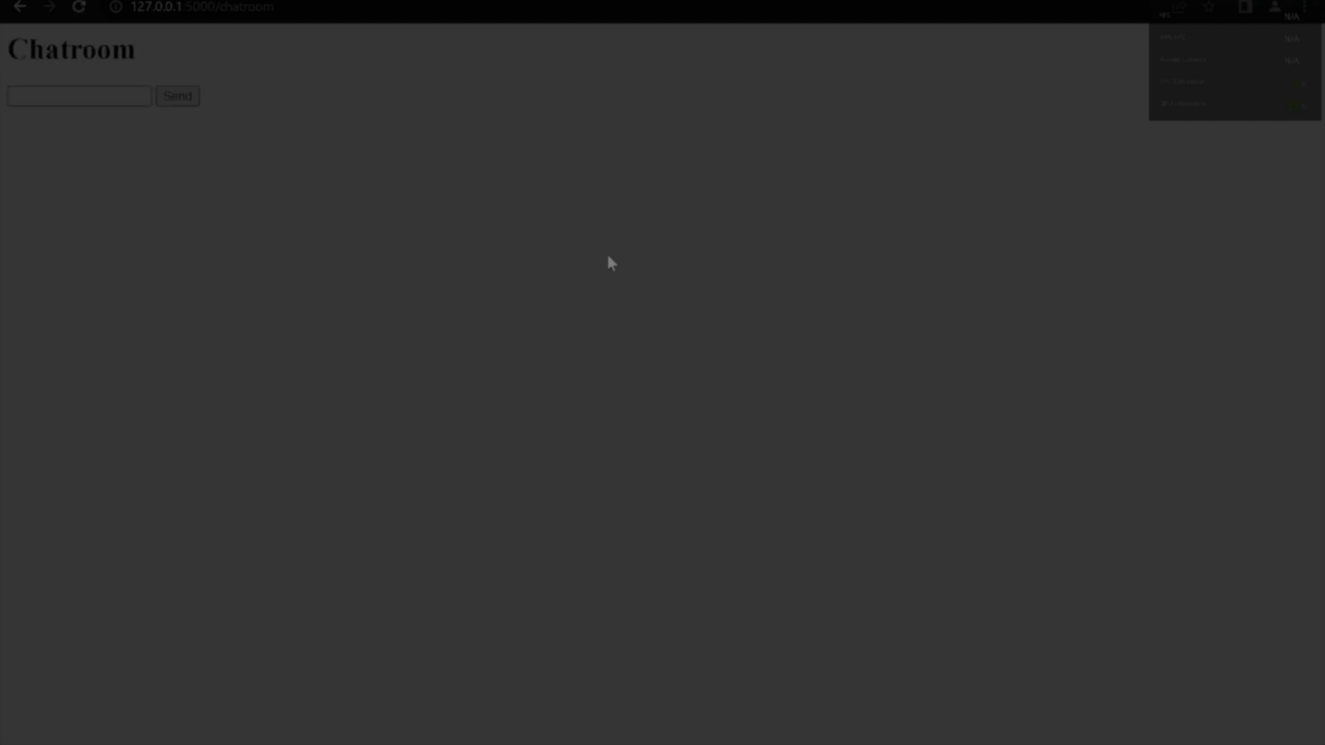
key("Tab")
key("Tab")
key("shift+Tab")
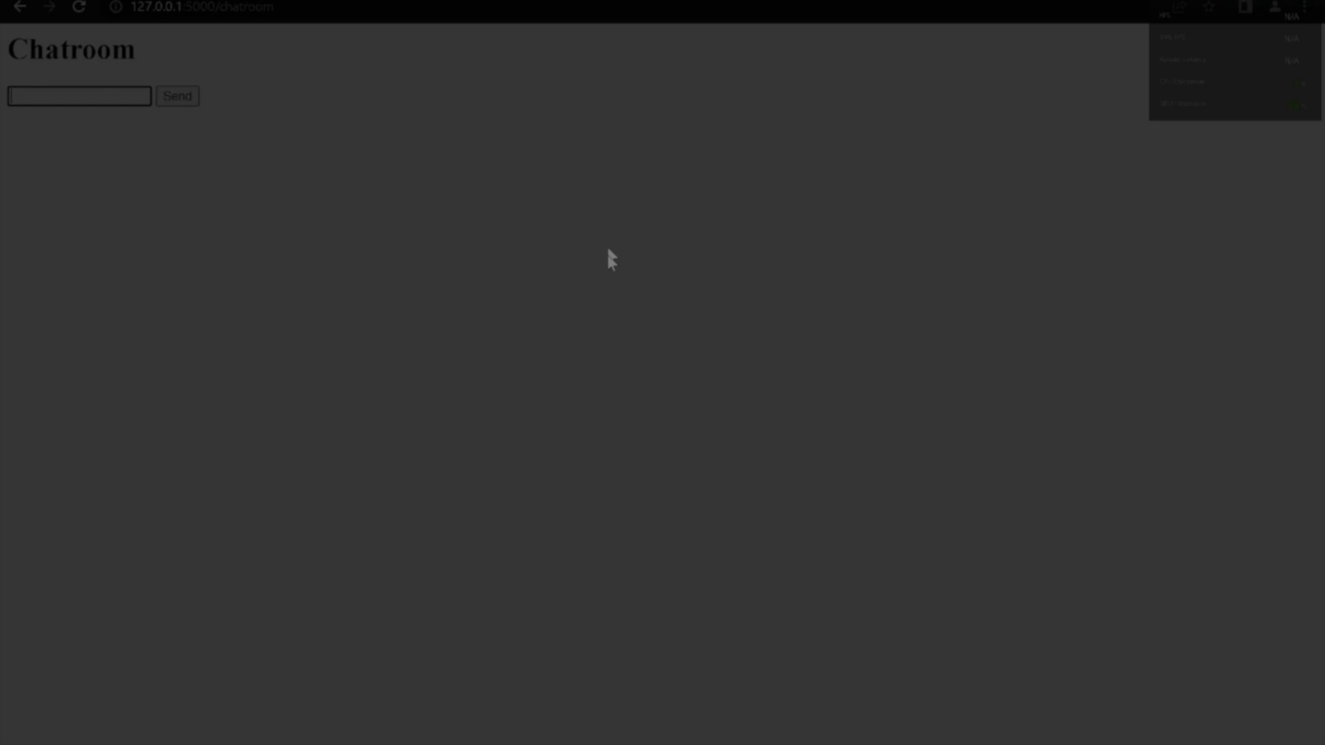
type("Sidh can suck it")
key("Tab")
key("Return")
left_click(611, 260)
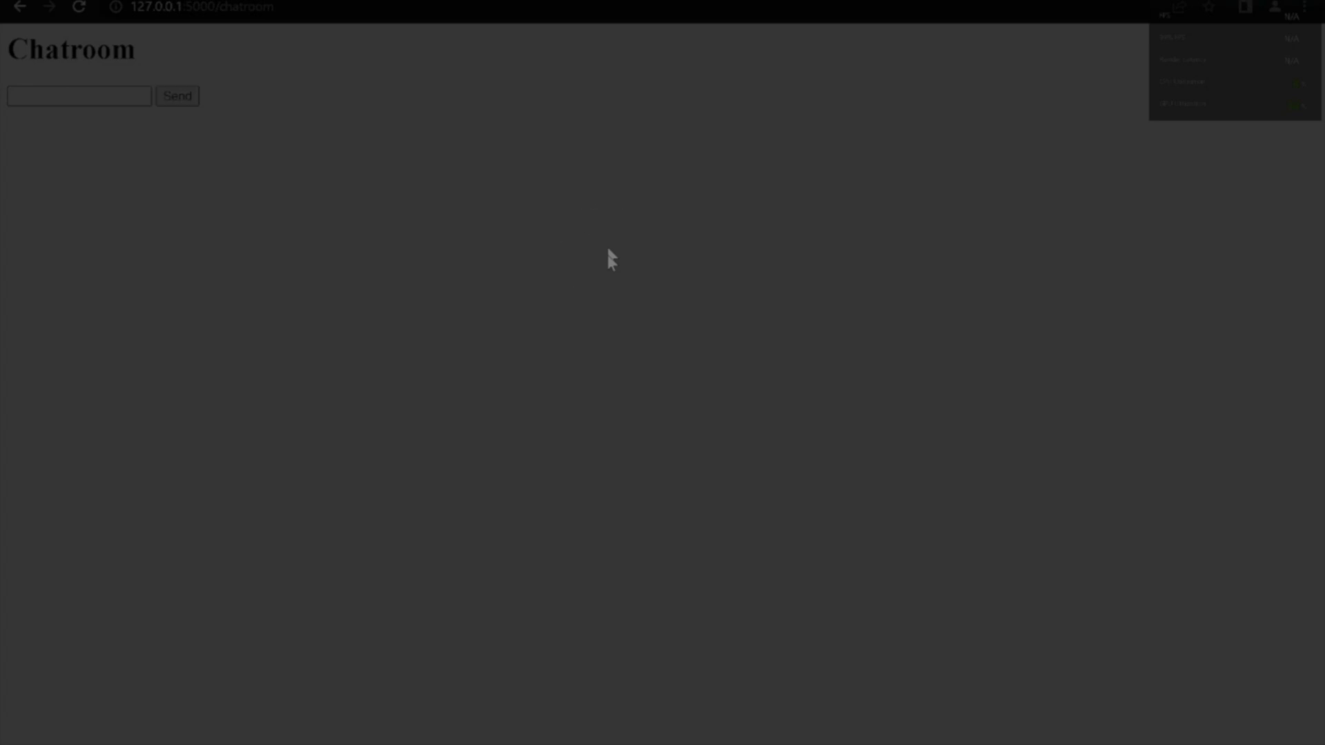
key("alt+Tab")
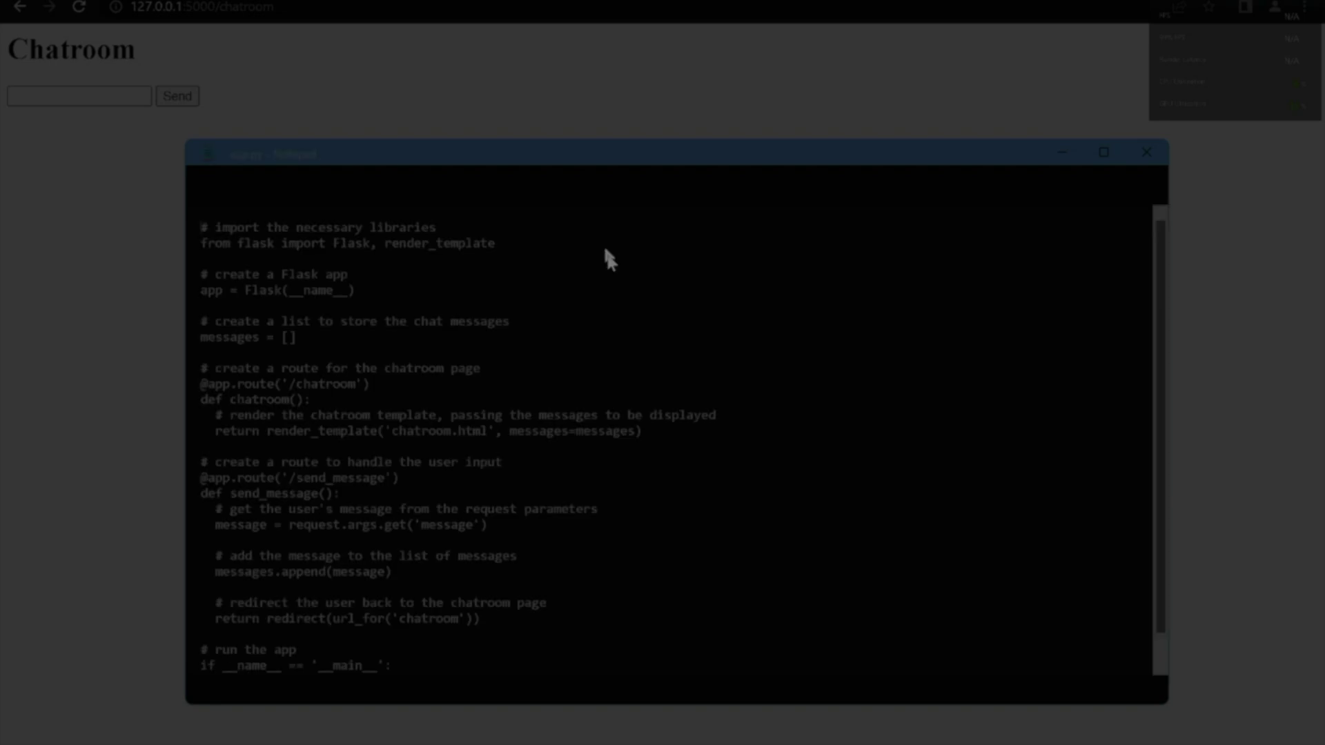
Step: Check the Flask NameError tracebacks, then rerun the command opening app.py in Notepad
key("alt+Tab")
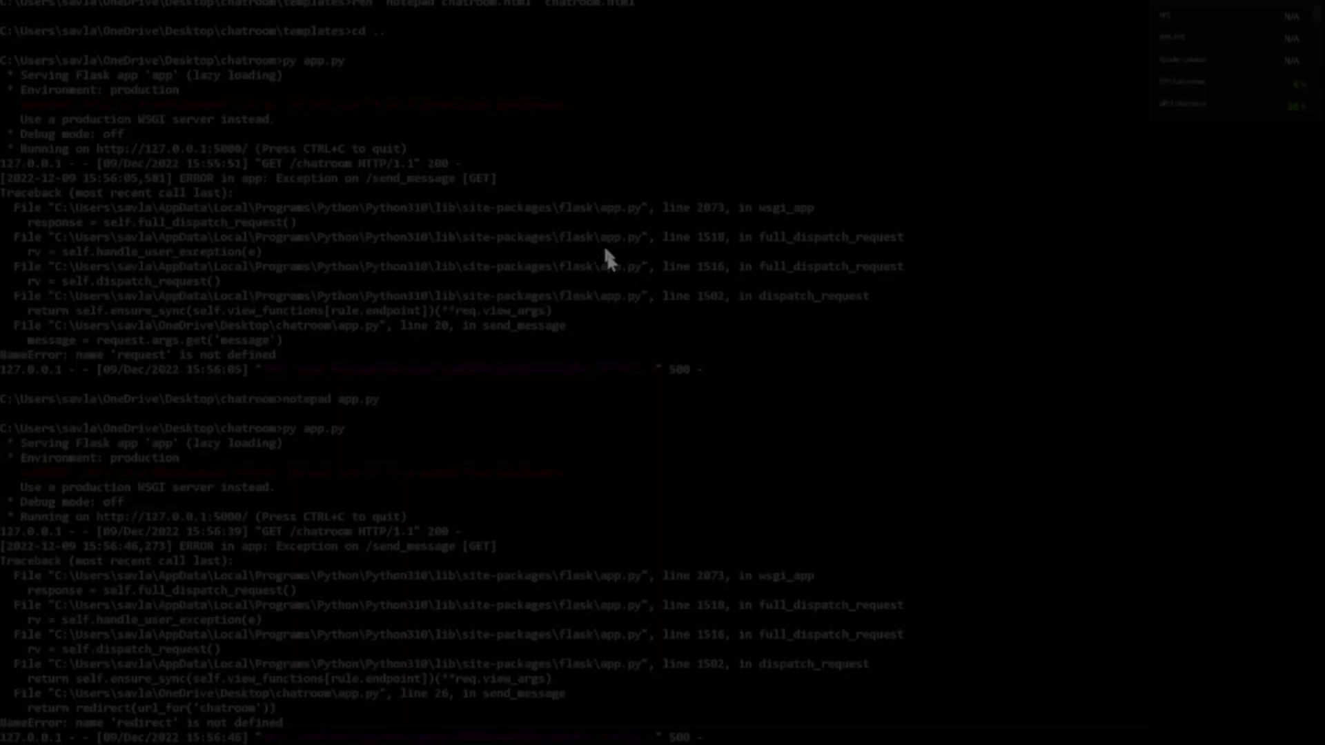
key("Up")
key("Up")
key("Return")
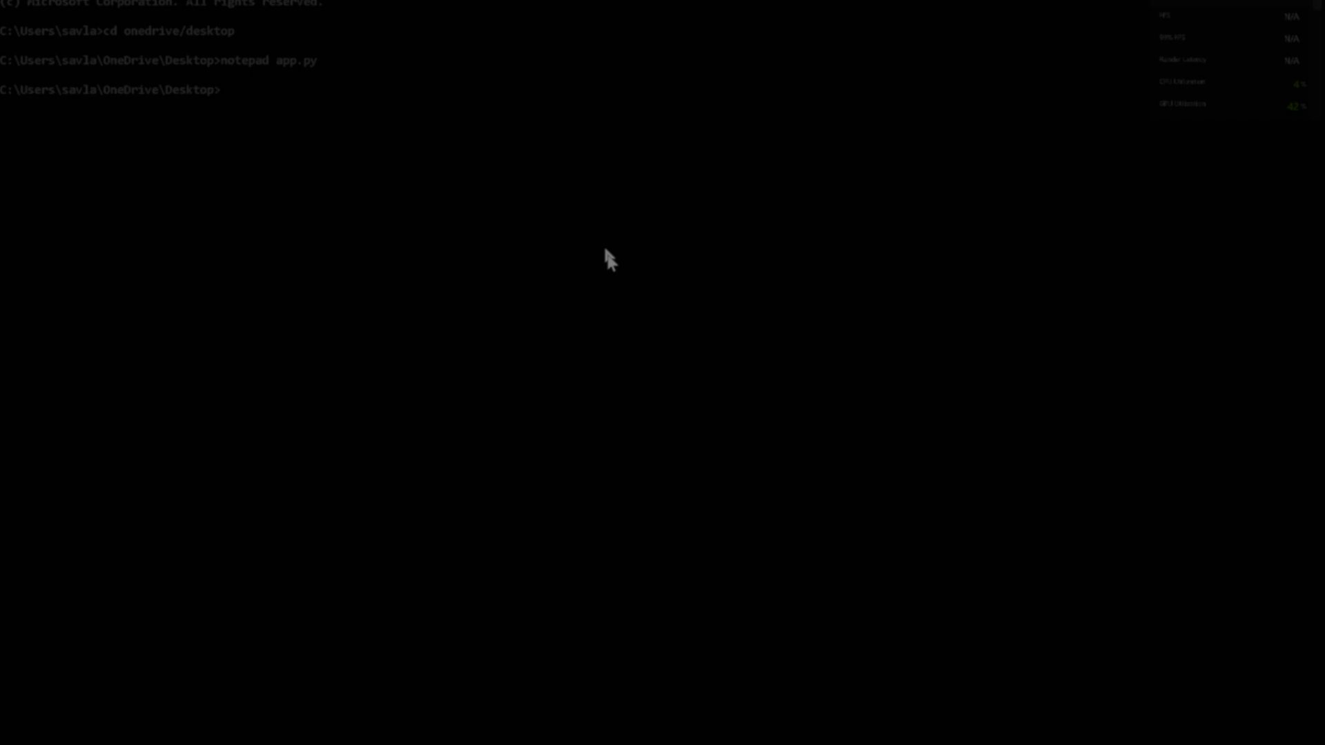
left_click(605, 250)
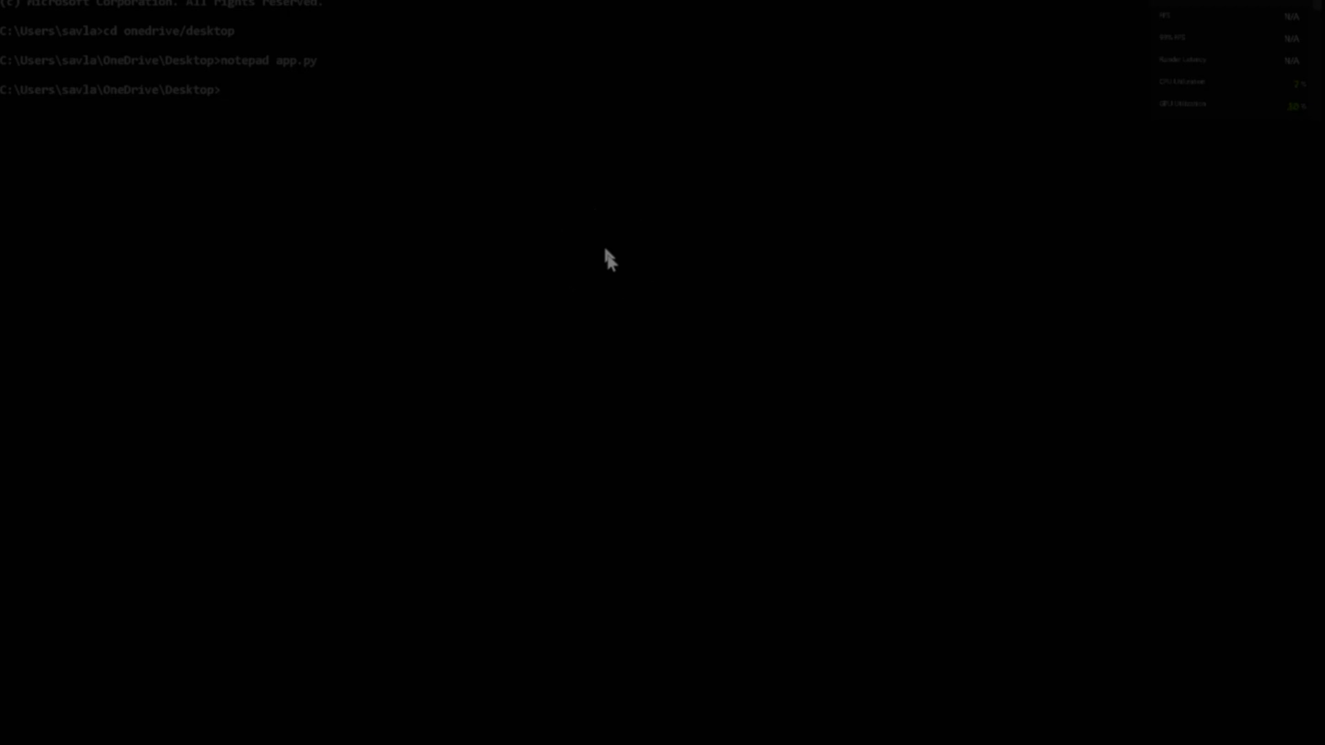